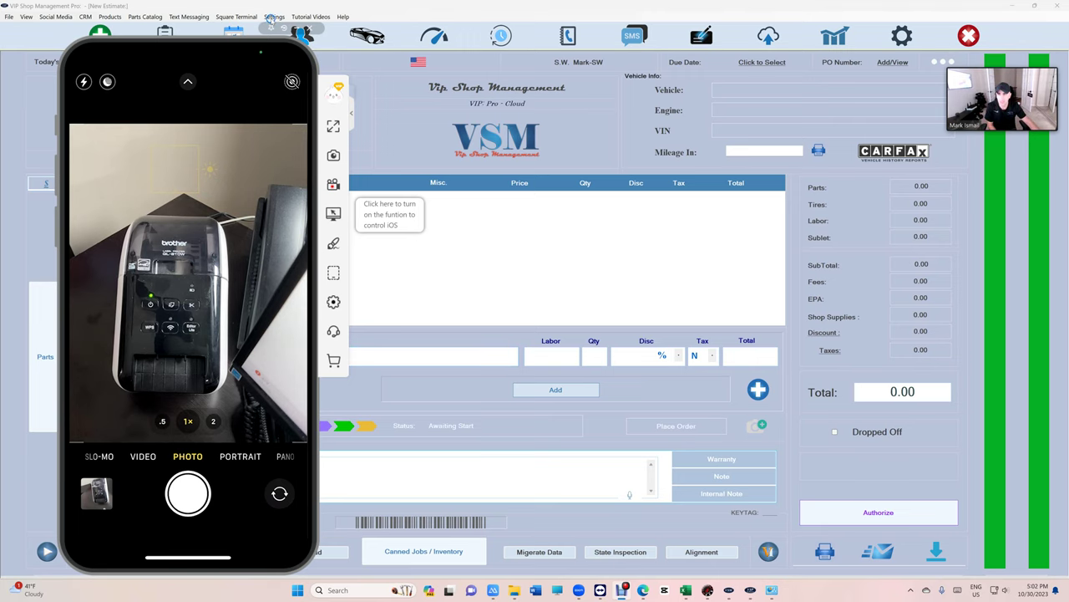
Move the phone camera view out of the way and open the Brother QL-810W / 800 setup window
left_click(270, 19)
left_click_drag(209, 48, 188, 61)
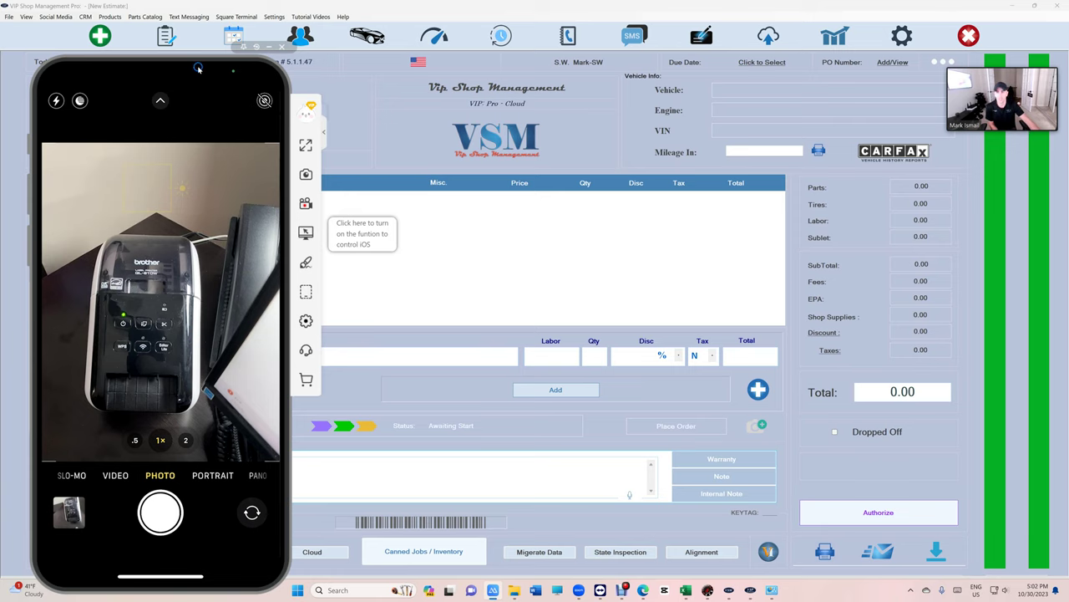
left_click(225, 59)
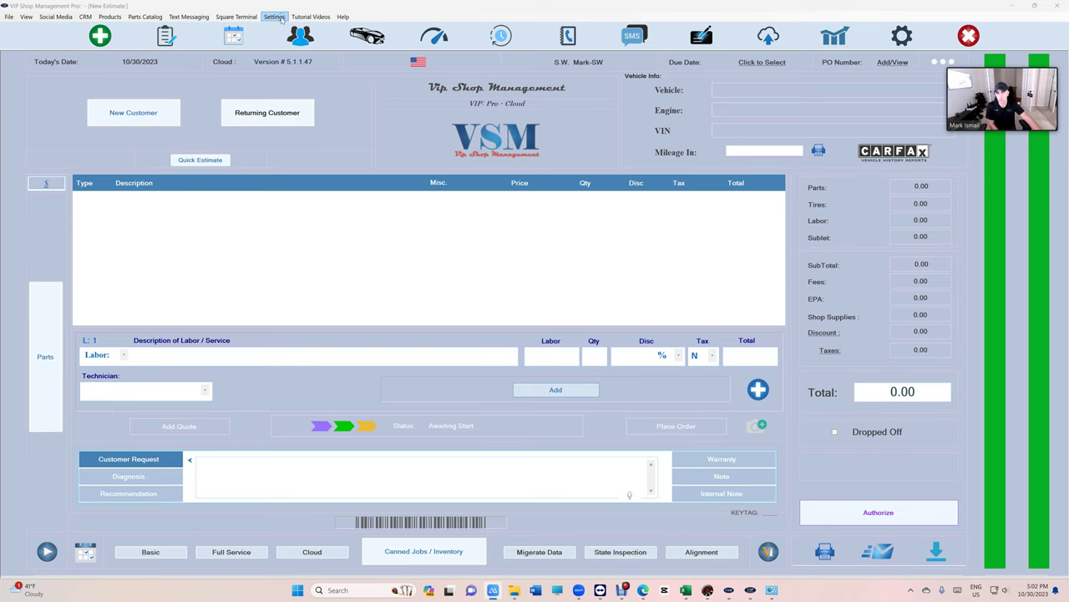
left_click(281, 17)
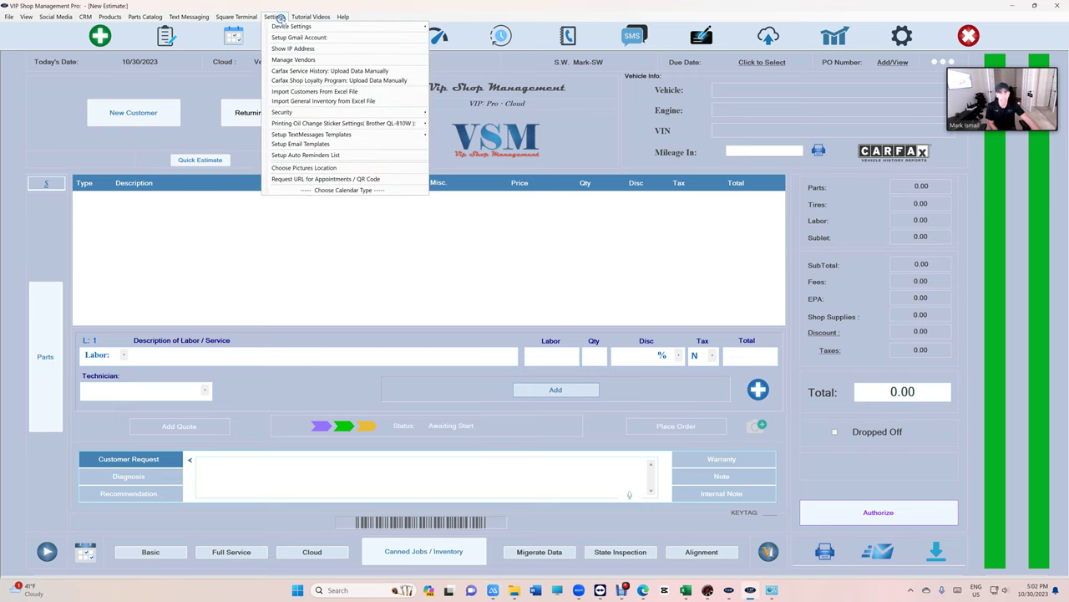
mouse_move(284, 26)
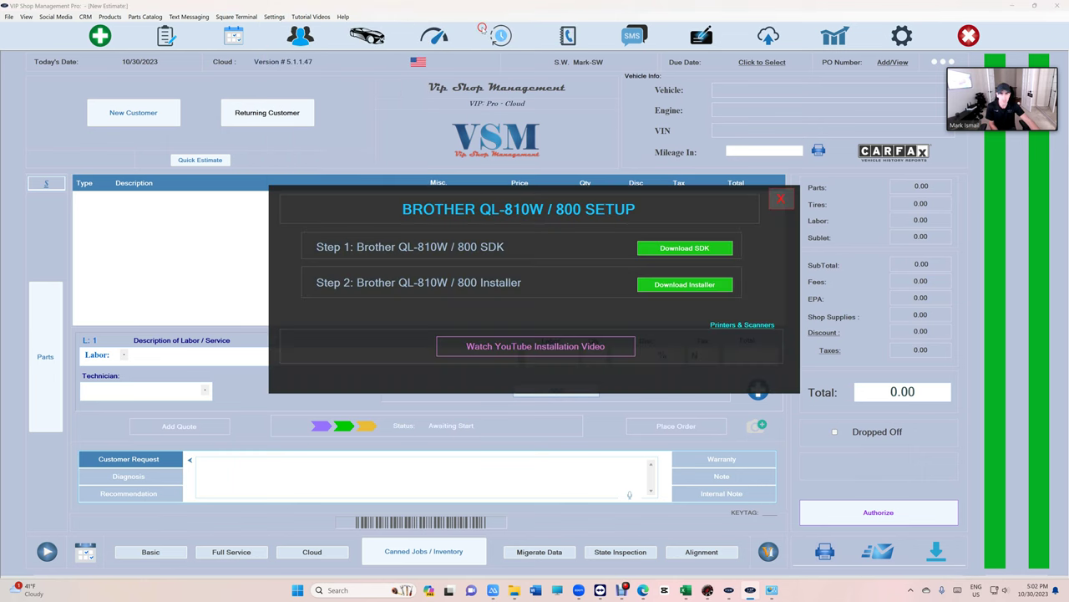
left_click(482, 27)
Open the Windows Printers & scanners settings and show the Brother QL-810W printer's settings page
left_click(749, 327)
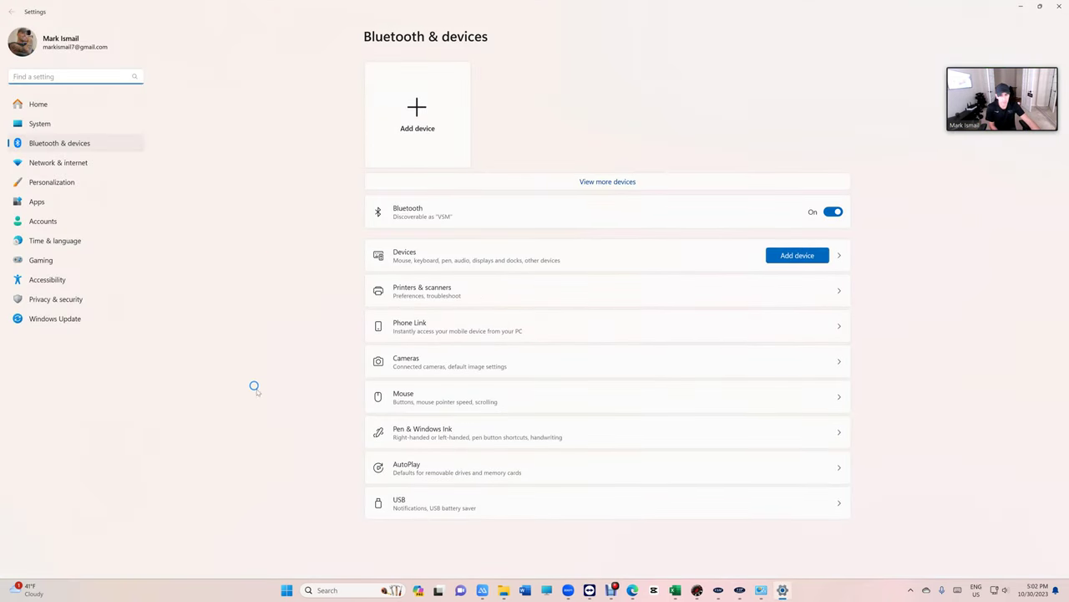
left_click(431, 291)
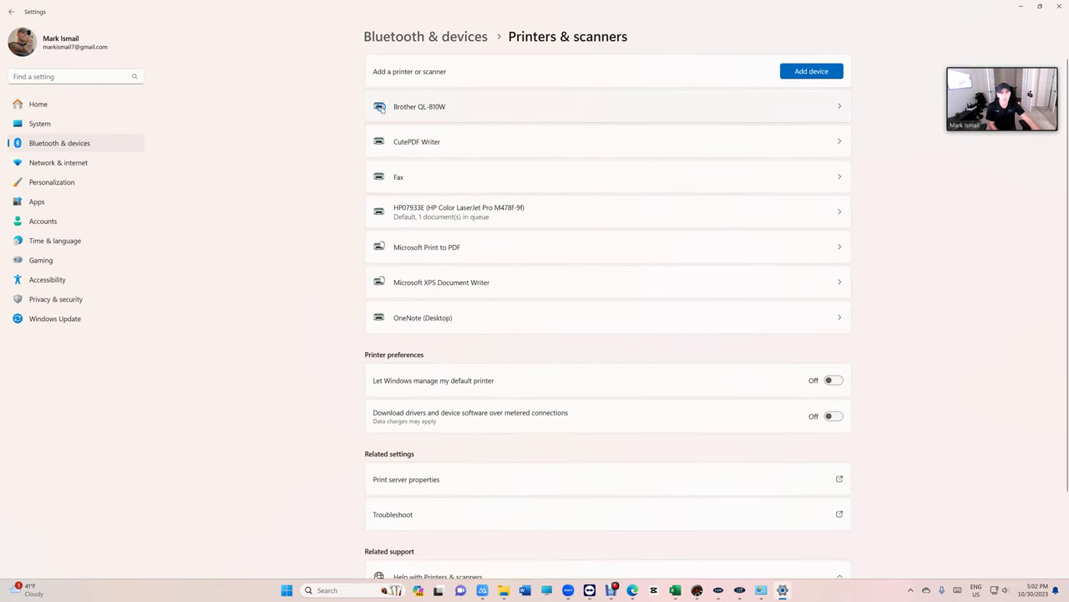
left_click(447, 107)
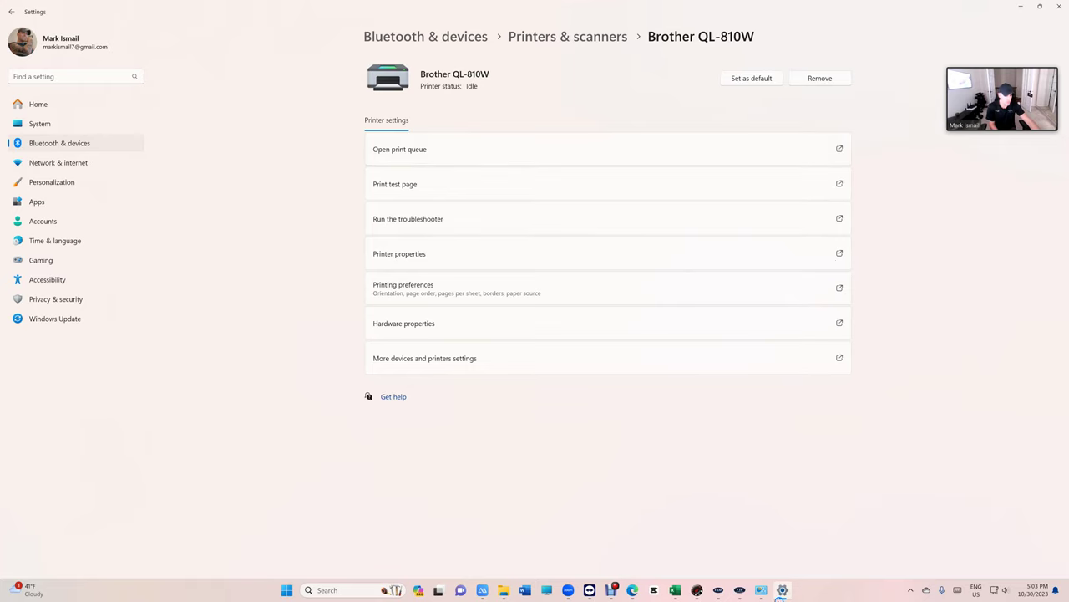
Locate the Brother QL-810W in the Devices and Printers window and examine the actions offered for it
left_click(762, 590)
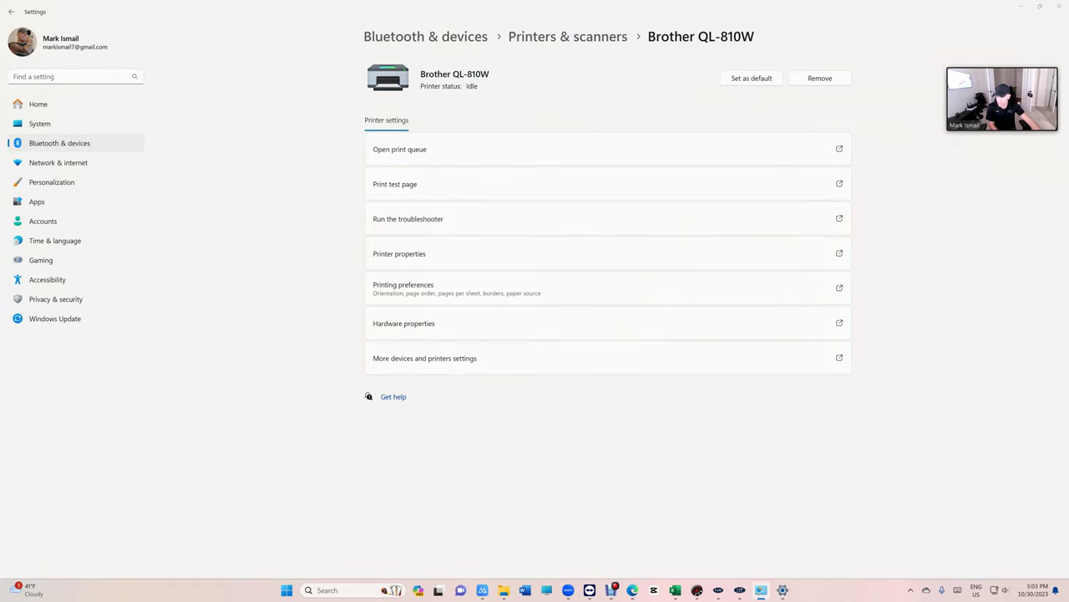
scroll(542, 239, "down", 5)
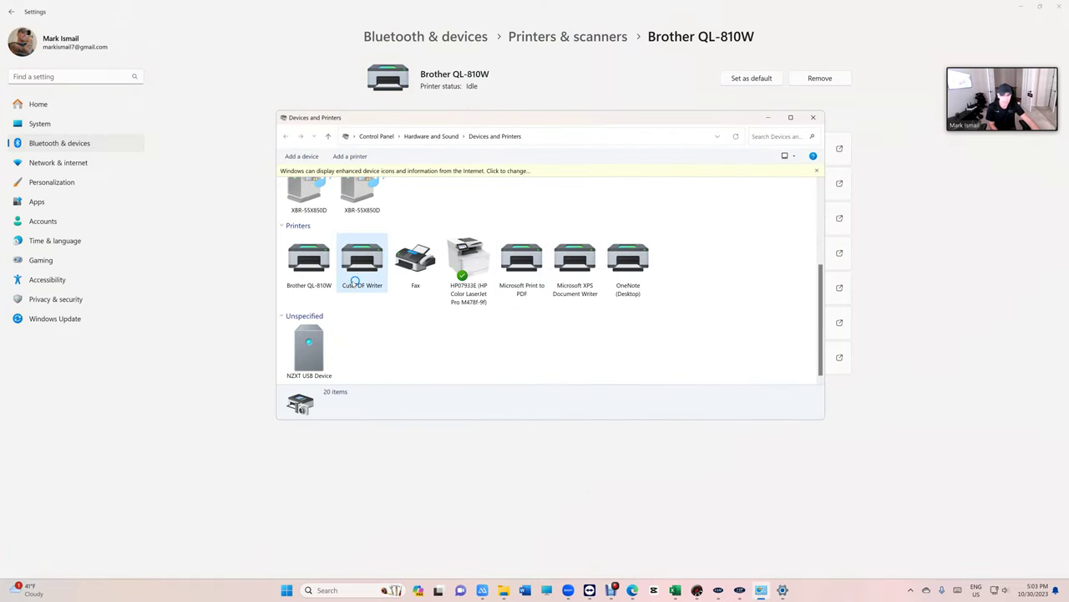
left_click(300, 278)
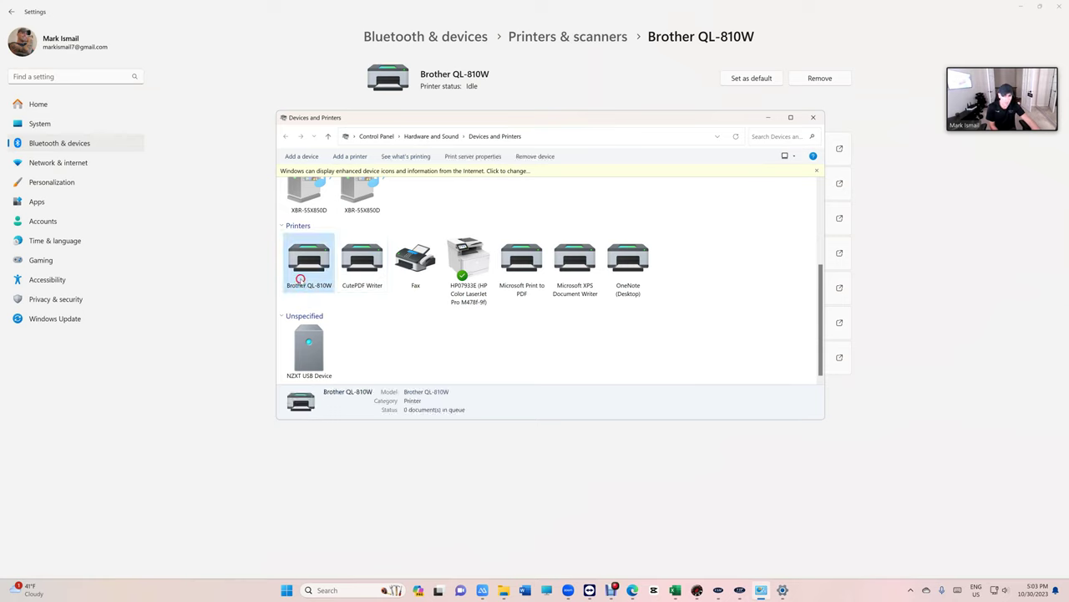
right_click(310, 267)
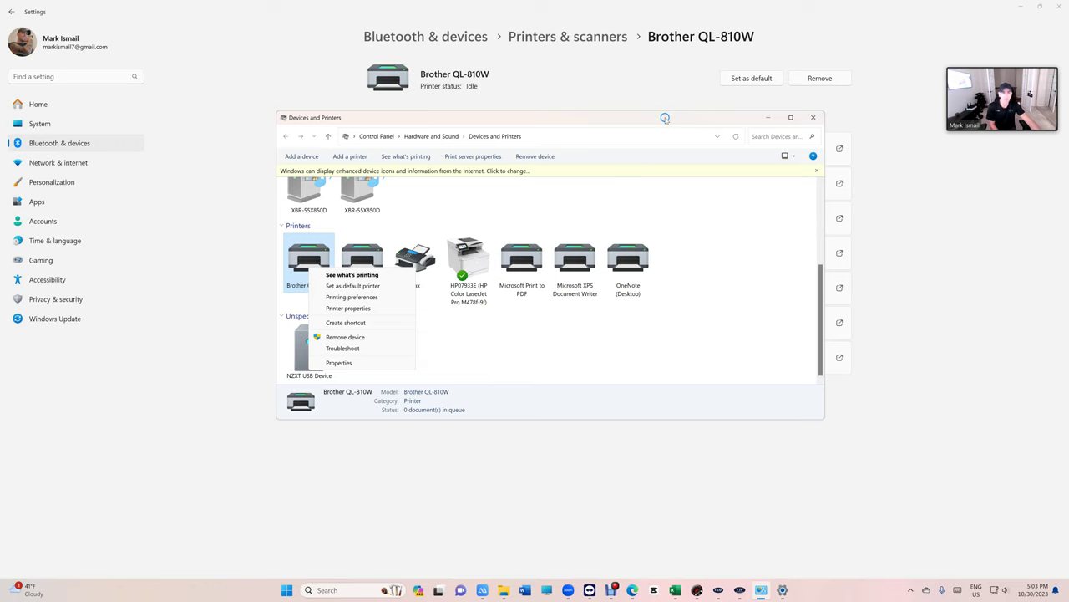
left_click_drag(664, 119, 566, 298)
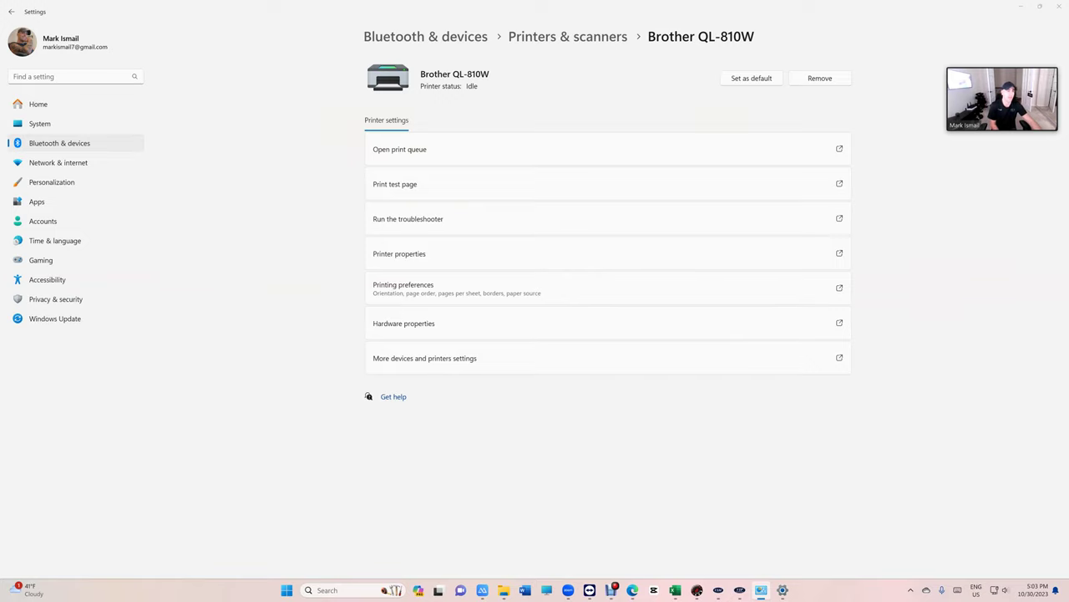
Remove the Brother QL-810W printer from Windows and close the Windows settings
left_click(817, 79)
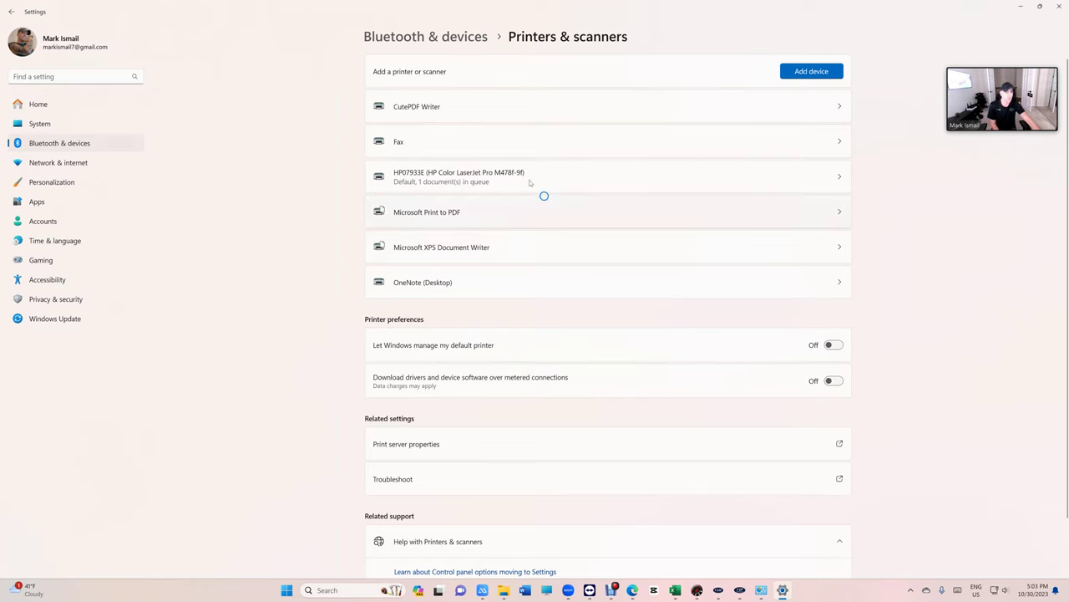
left_click(1058, 7)
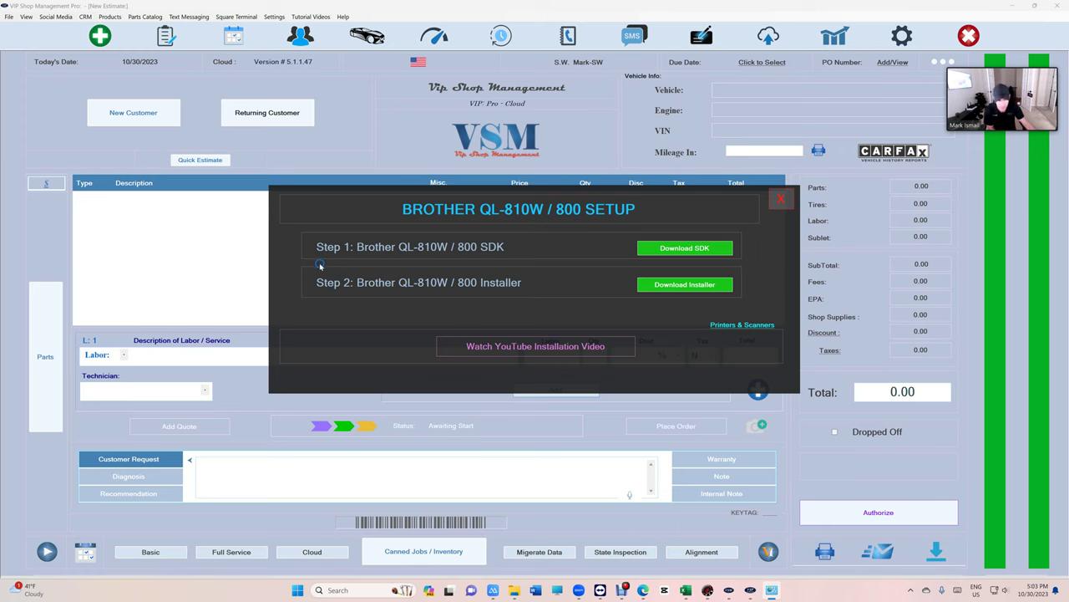
Download the required Brother QL-810W SDK from the VIP Shop Management additional downloads page and launch it
left_click(368, 249)
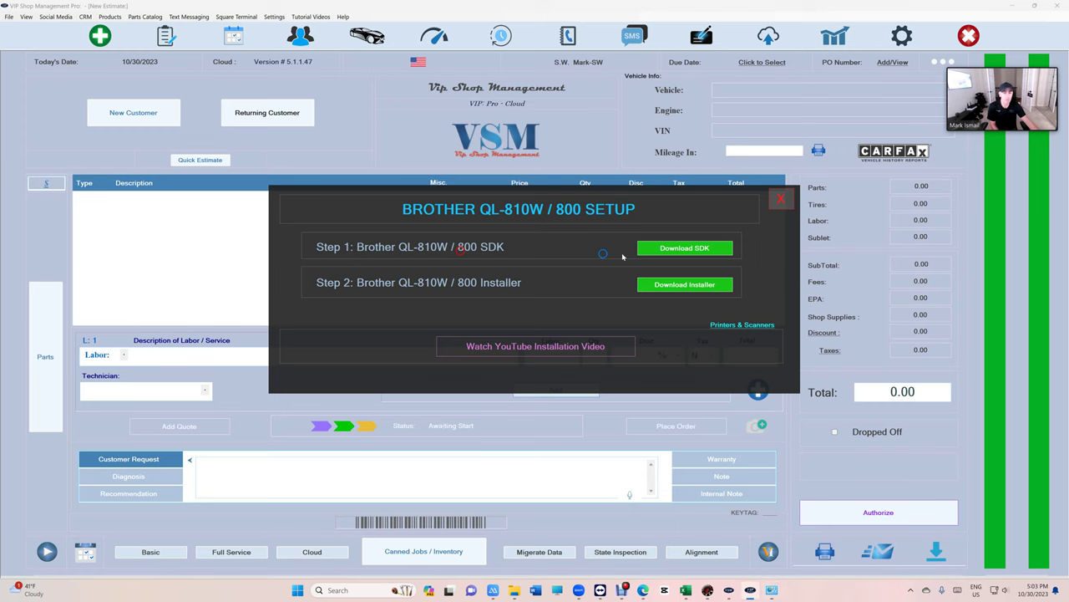
left_click(656, 249)
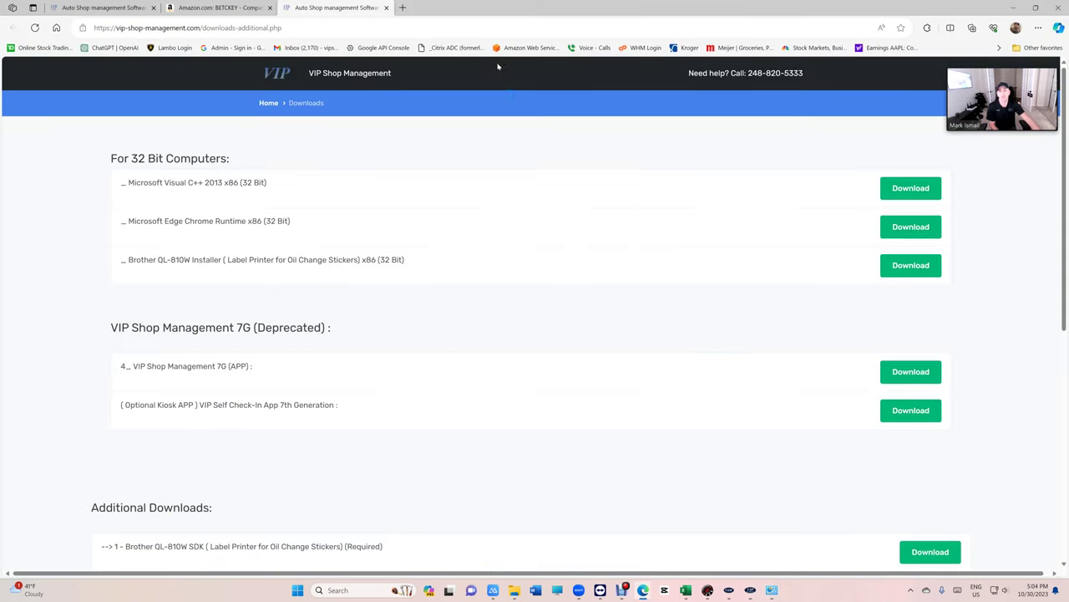
scroll(539, 162, "down", 3)
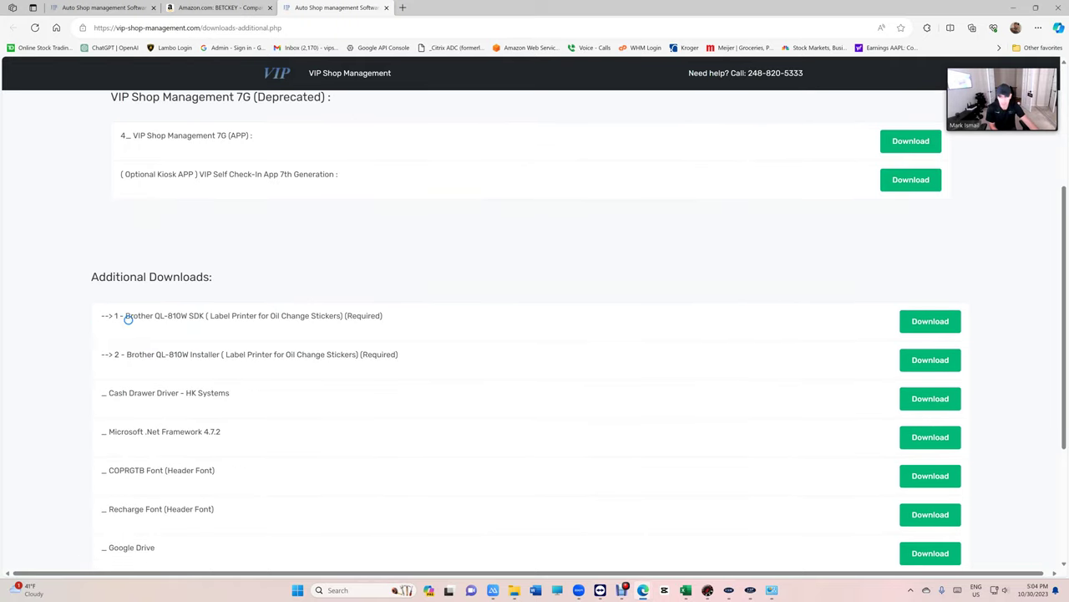
left_click_drag(108, 315, 339, 311)
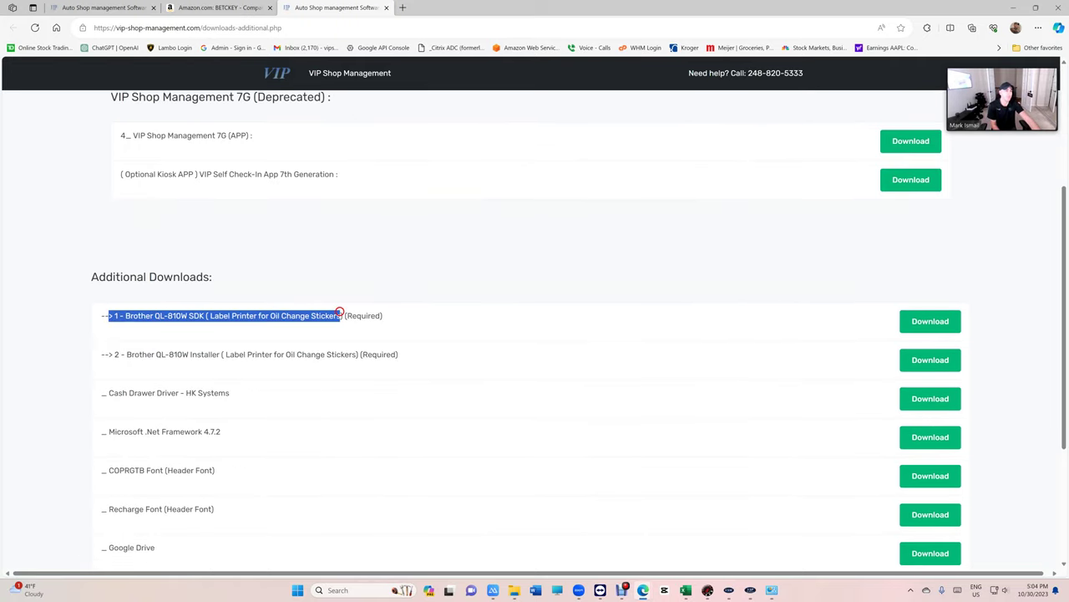
left_click_drag(108, 354, 399, 354)
left_click_drag(107, 315, 388, 317)
left_click(929, 322)
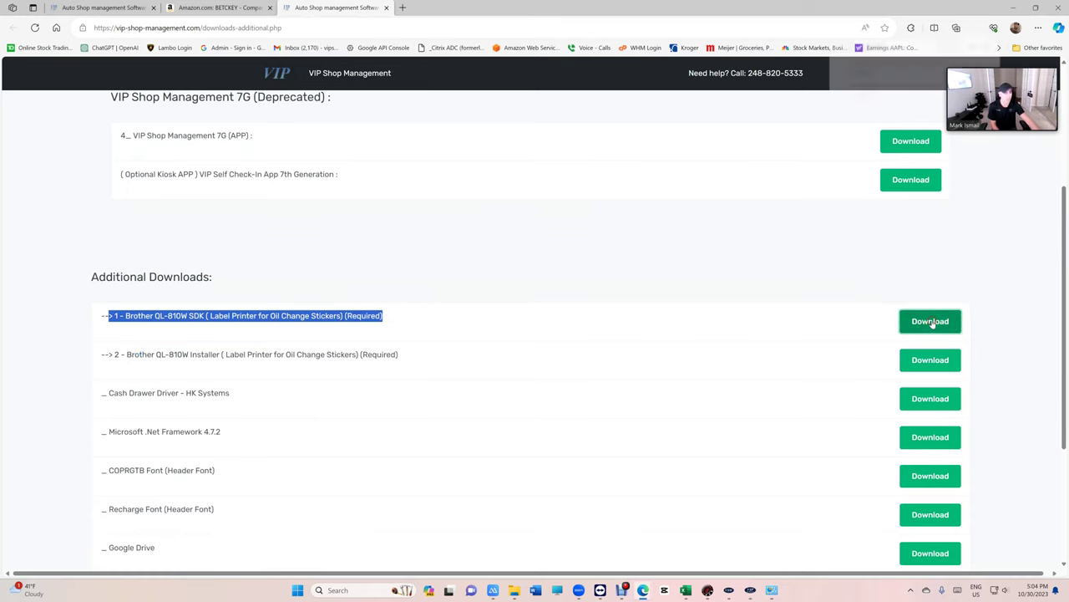
left_click(851, 79)
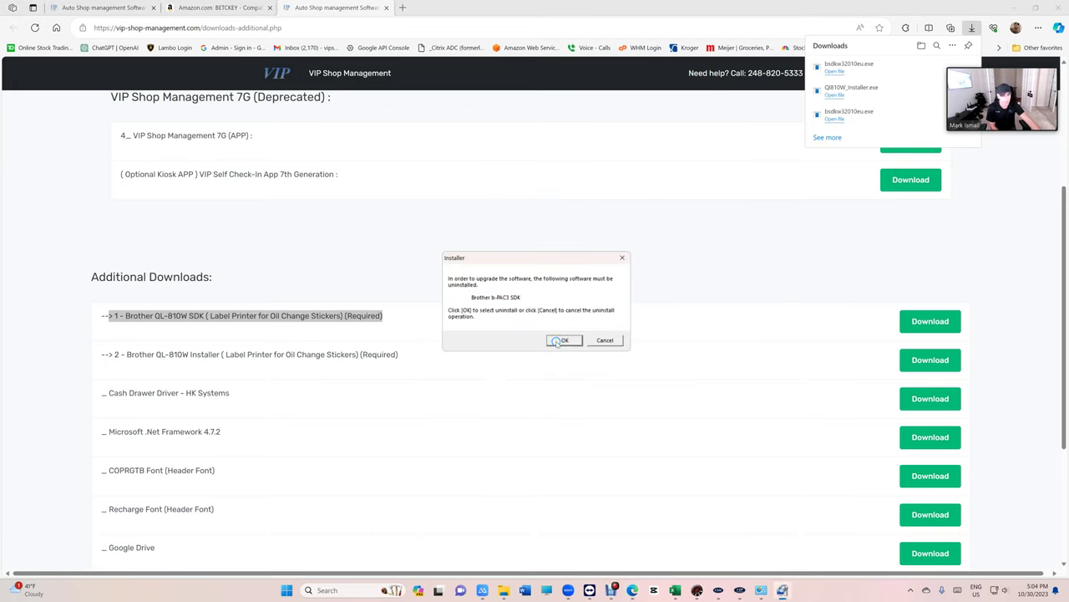
Uninstall the existing Brother b-PAC3 SDK and finish its maintenance wizard
left_click(556, 340)
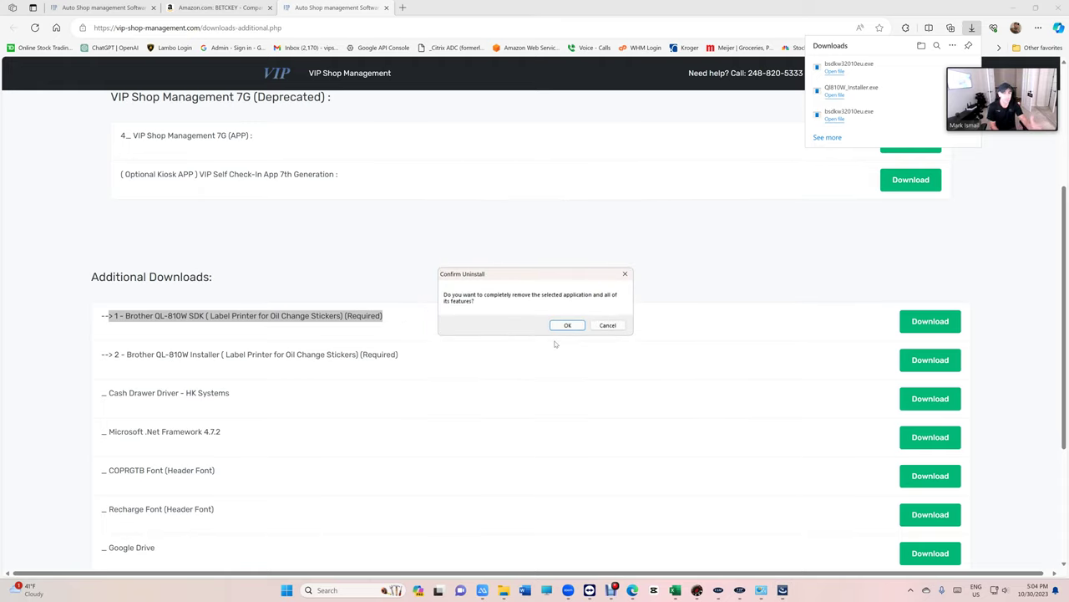
left_click(562, 325)
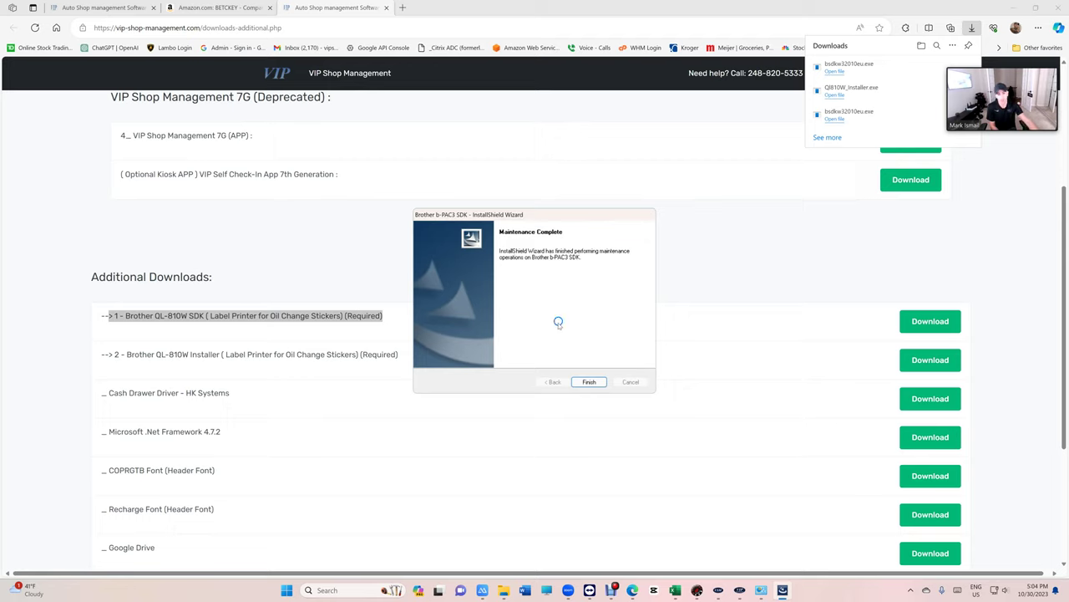
left_click(590, 381)
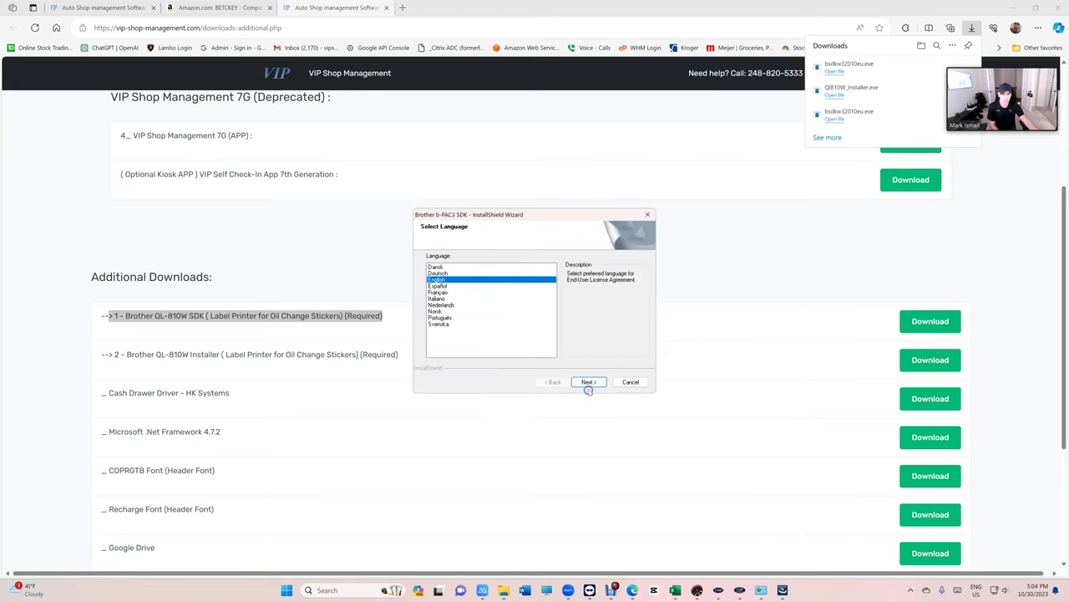
Install the Brother b-PAC3 SDK in English with the default user information and destination folder
left_click(589, 385)
left_click(589, 382)
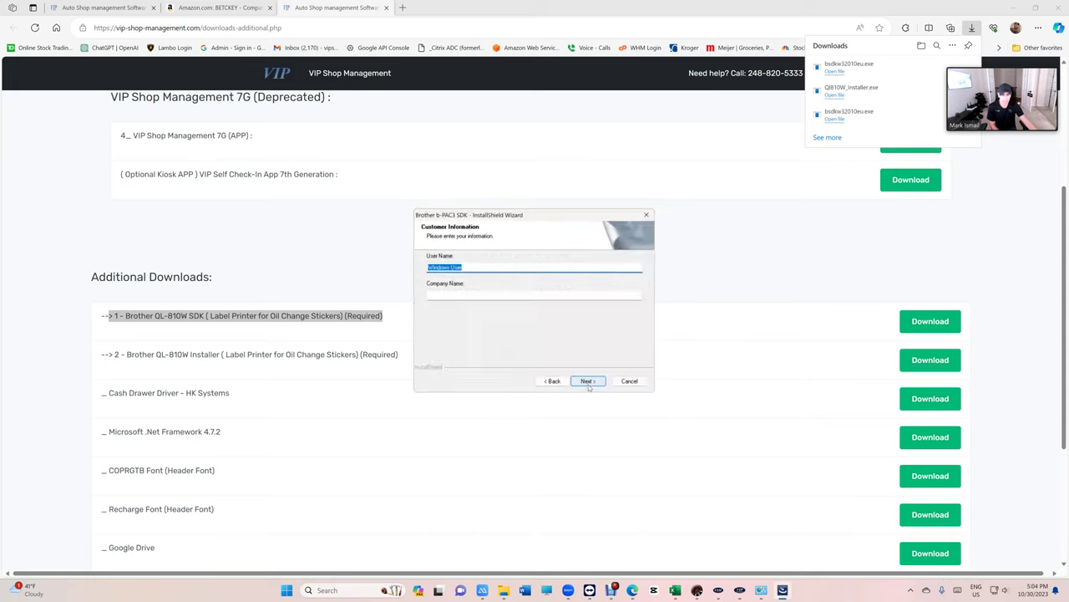
left_click(588, 383)
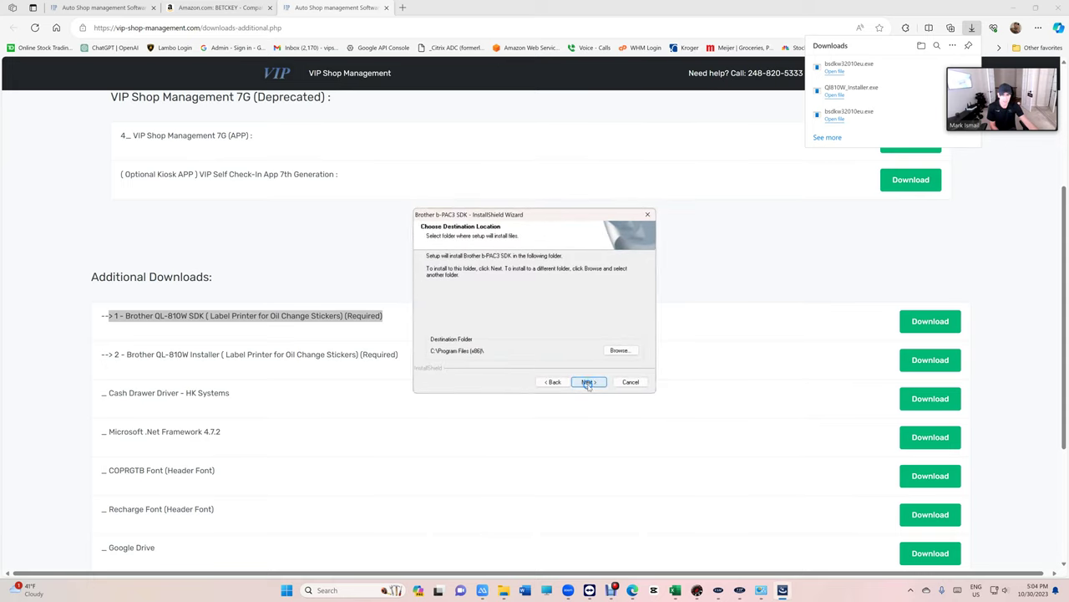
left_click(589, 382)
left_click(588, 383)
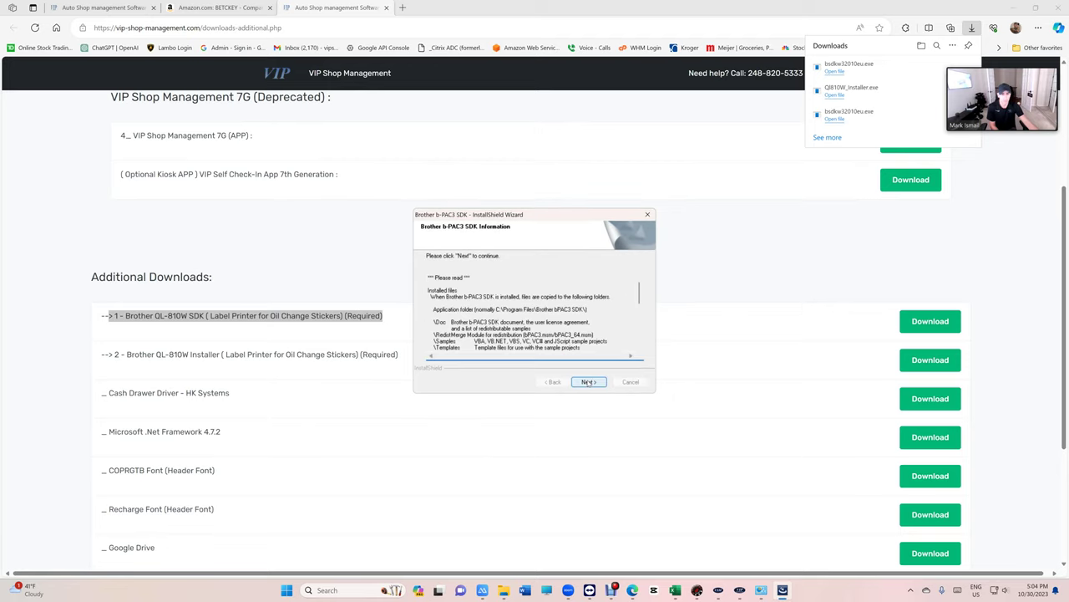
left_click(588, 381)
left_click(588, 381)
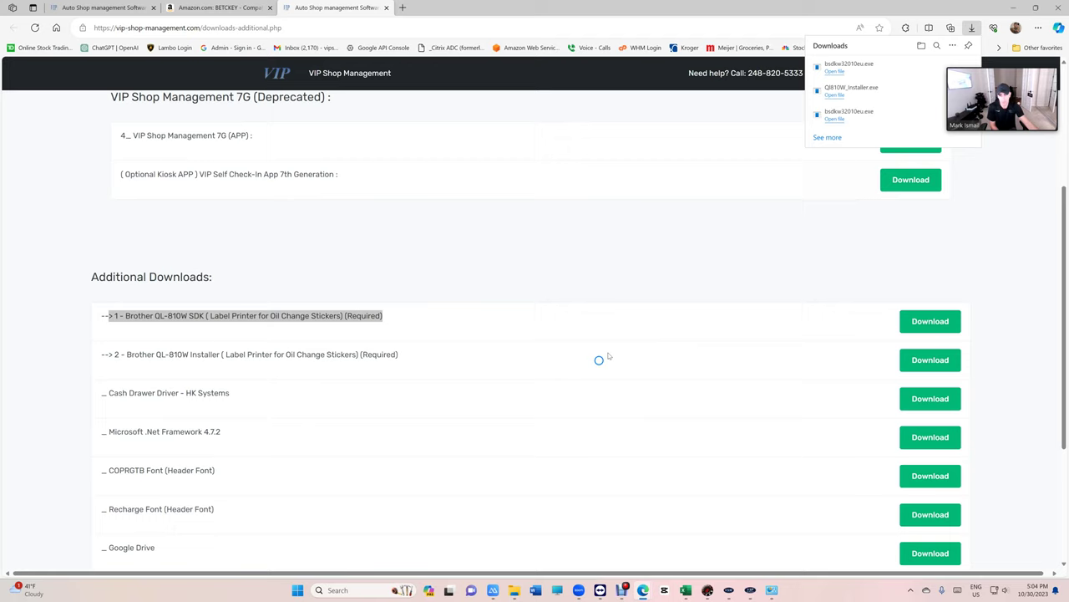
Download the required Brother QL-810W Installer and start its printer installation
left_click(926, 366)
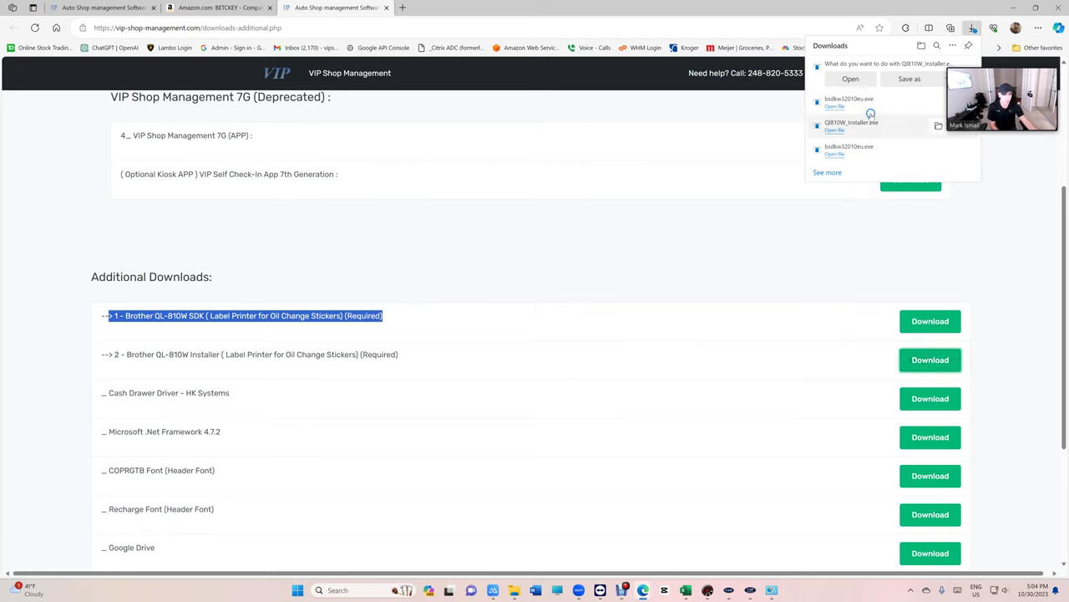
left_click(851, 78)
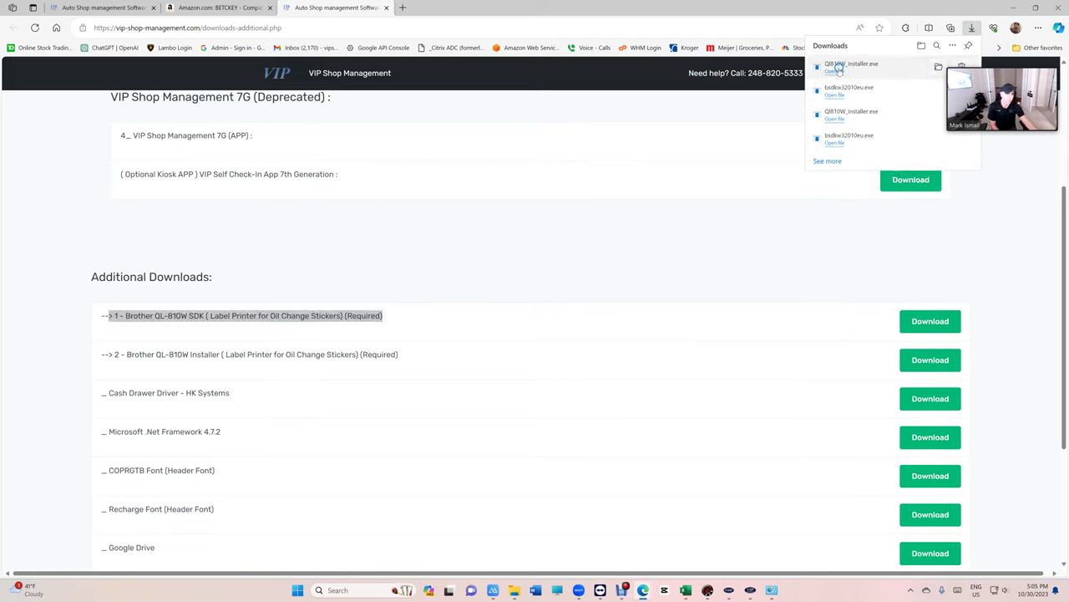
left_click(836, 71)
left_click(521, 404)
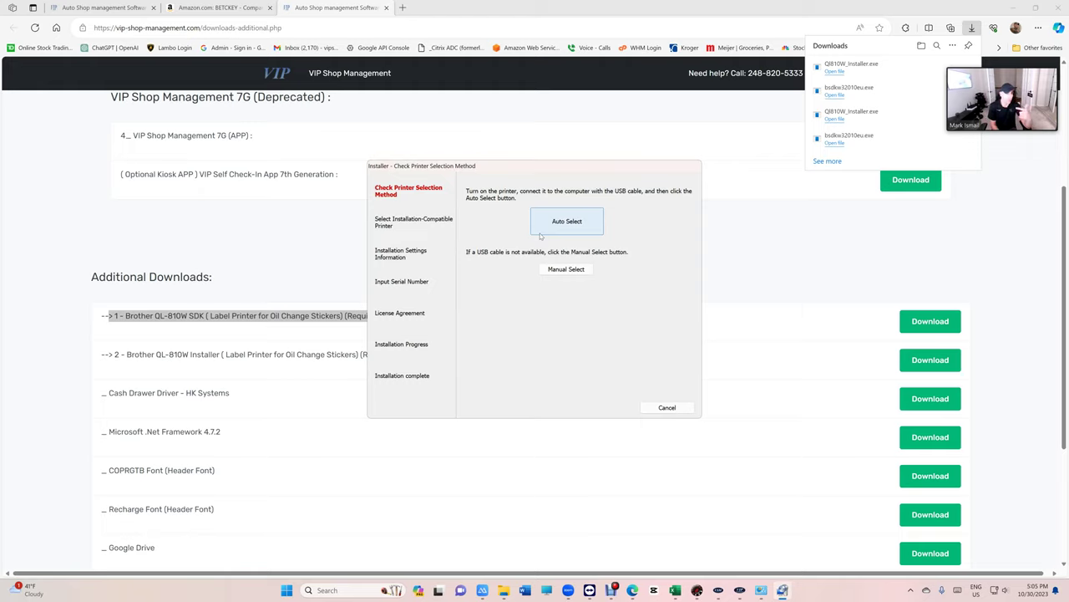
Try to detect the USB-connected printer with Auto Select, and cancel the installer
left_click(554, 226)
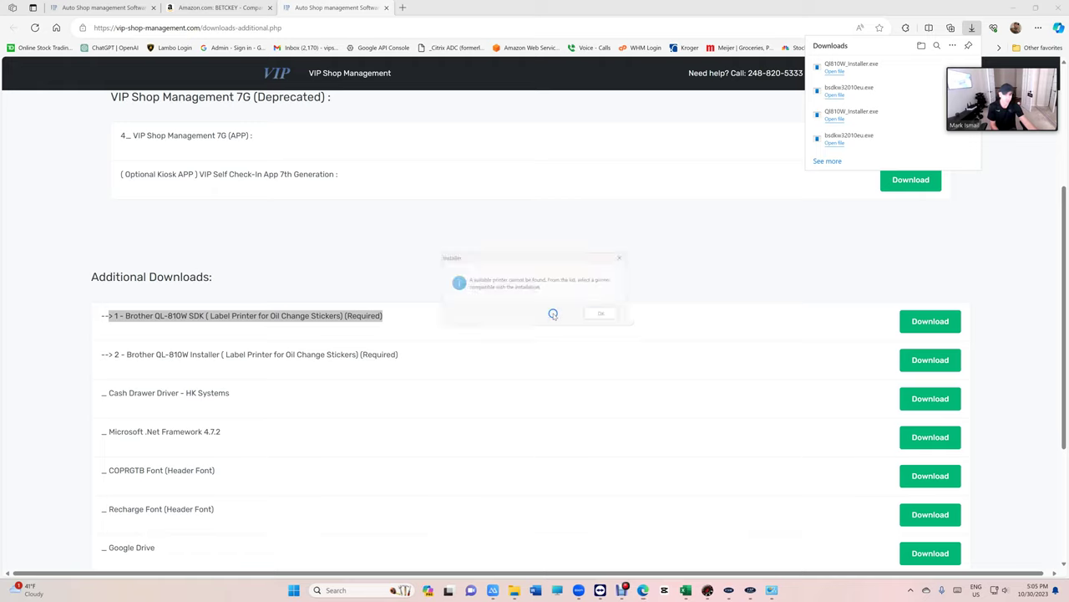
left_click(608, 316)
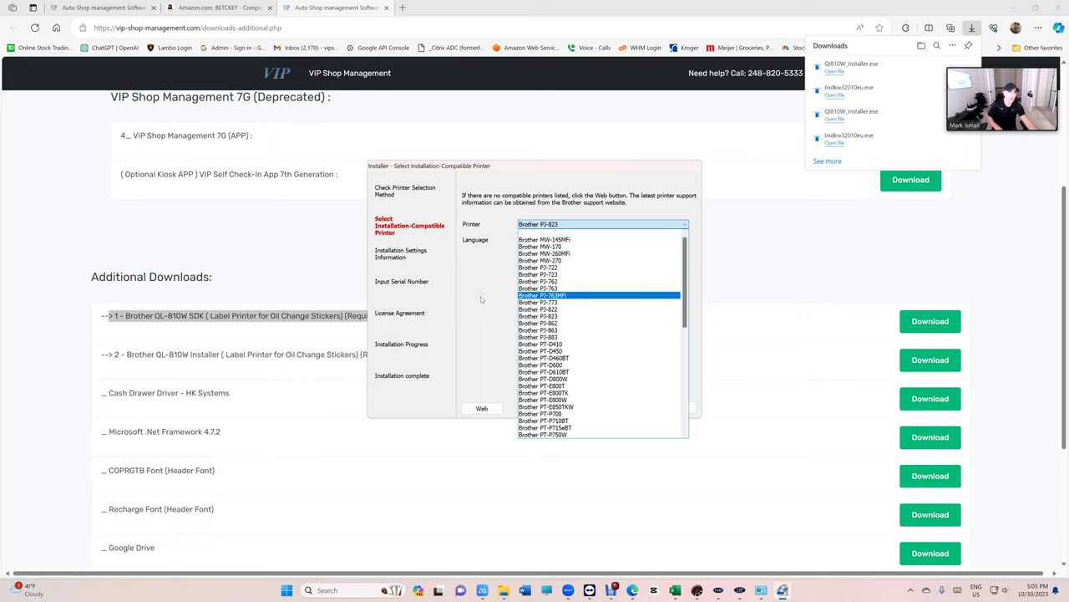
left_click(467, 295)
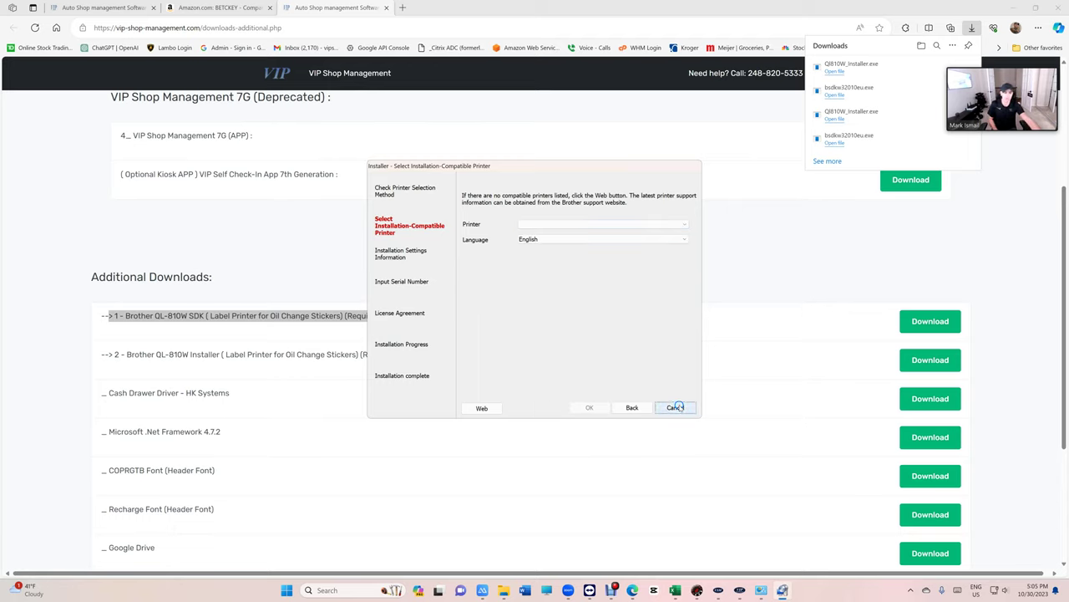
left_click(675, 407)
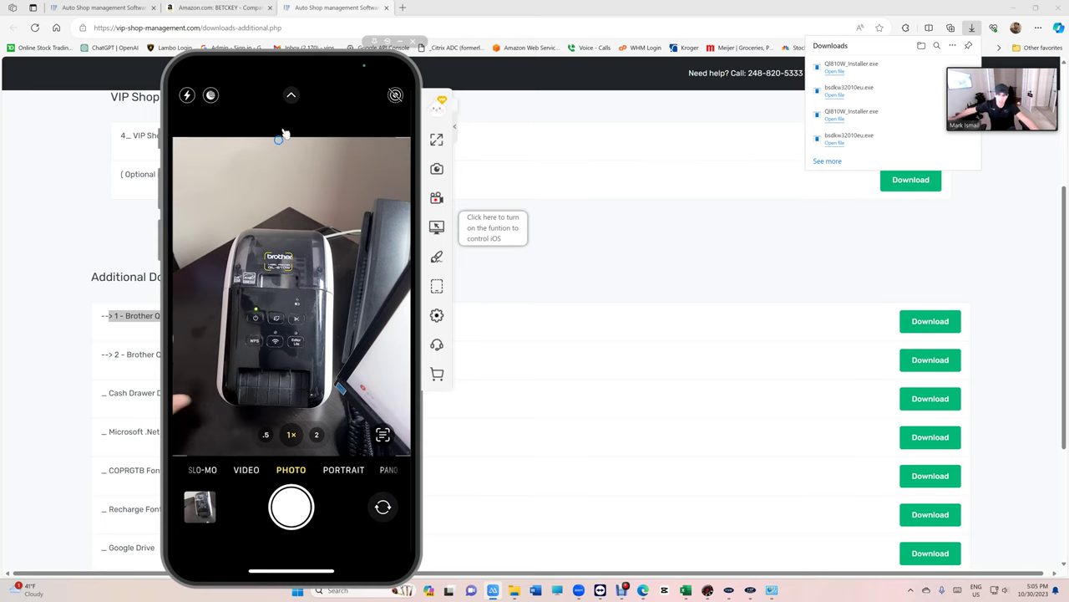
Rerun the QL-810W installer and choose the Brother QL-810W as the printer with English as the language
left_click_drag(302, 72, 235, 69)
left_click(832, 71)
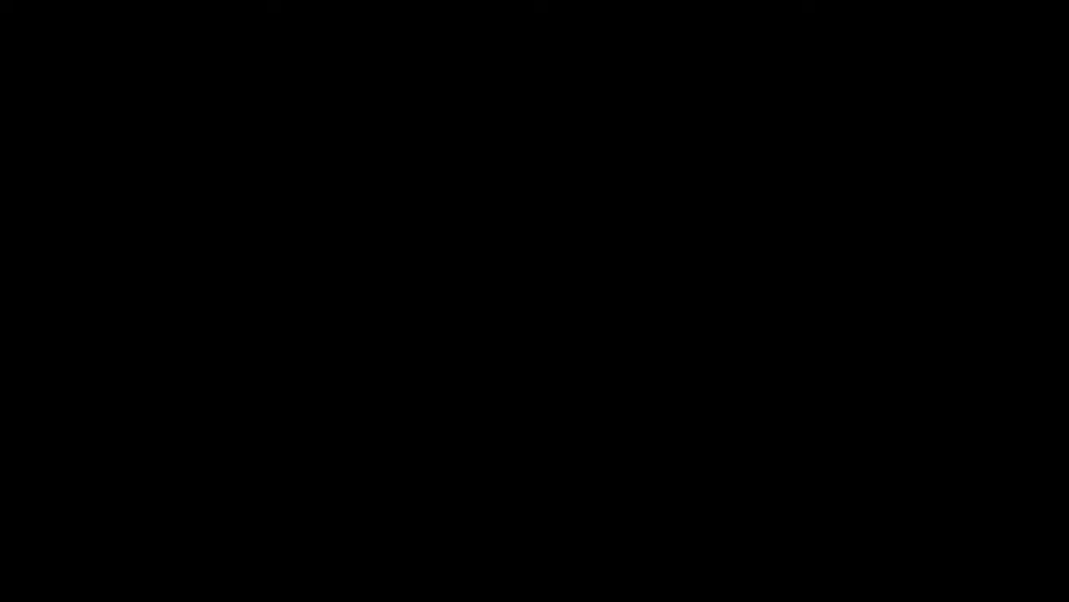
left_click(504, 375)
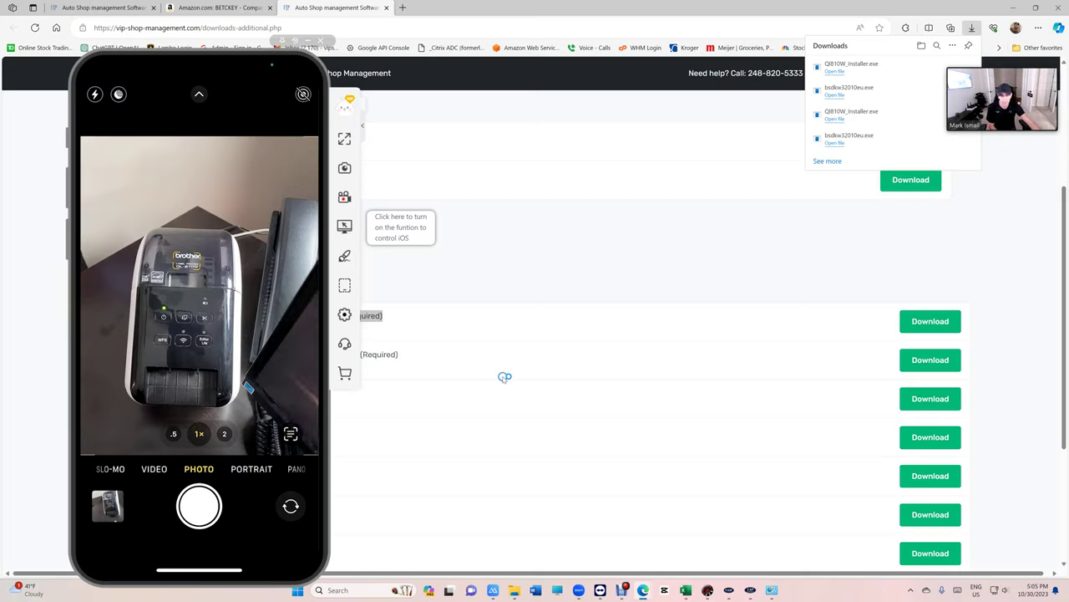
left_click(570, 227)
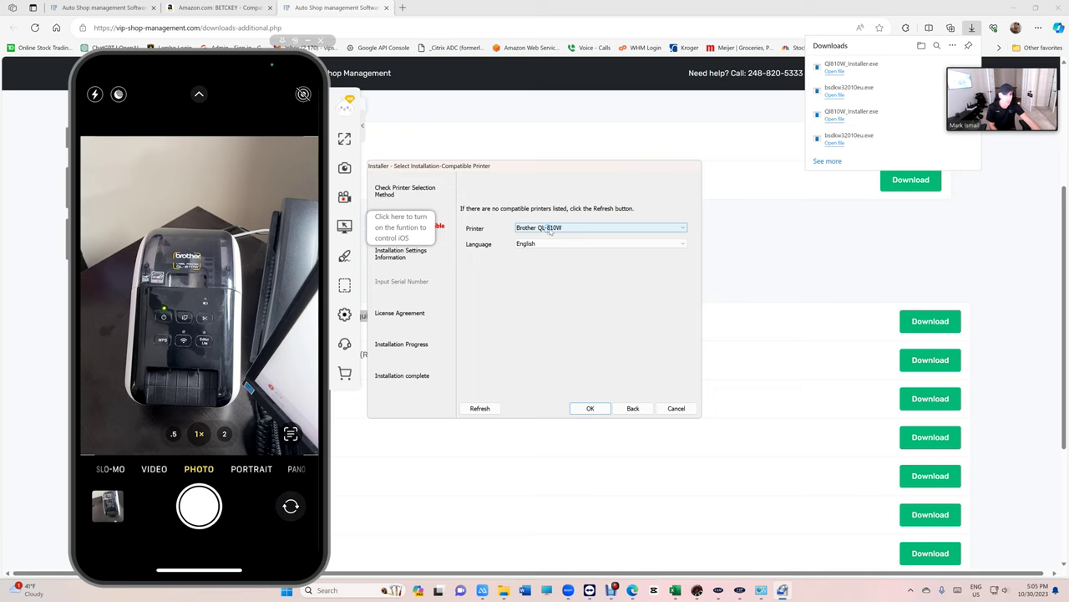
left_click(216, 58)
left_click(590, 408)
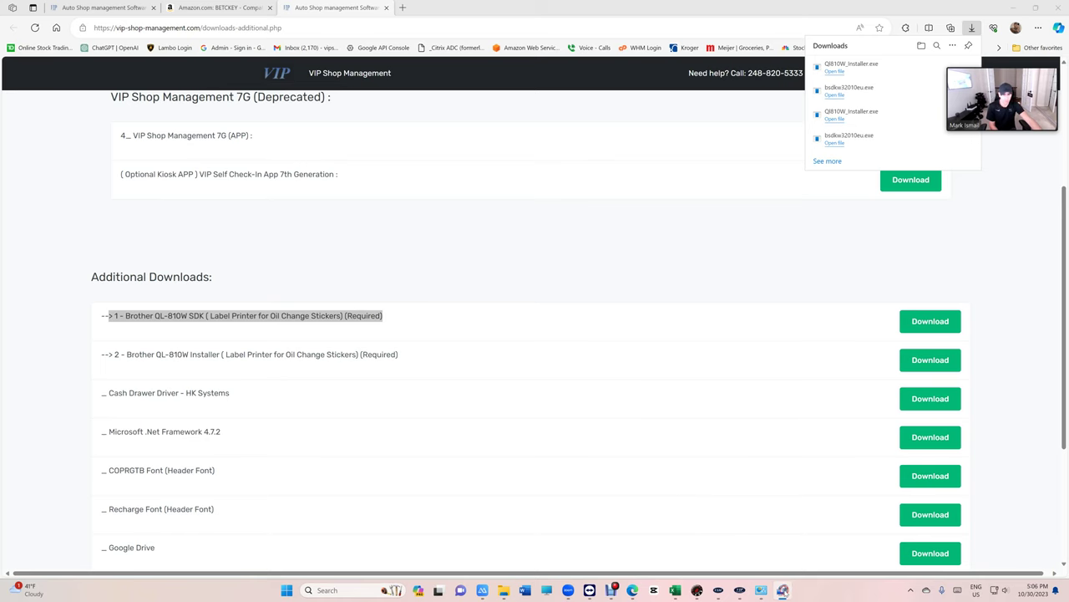
Exclude all Manual components from the installation settings and accept the license agreement to start the installation
left_click(1013, 8)
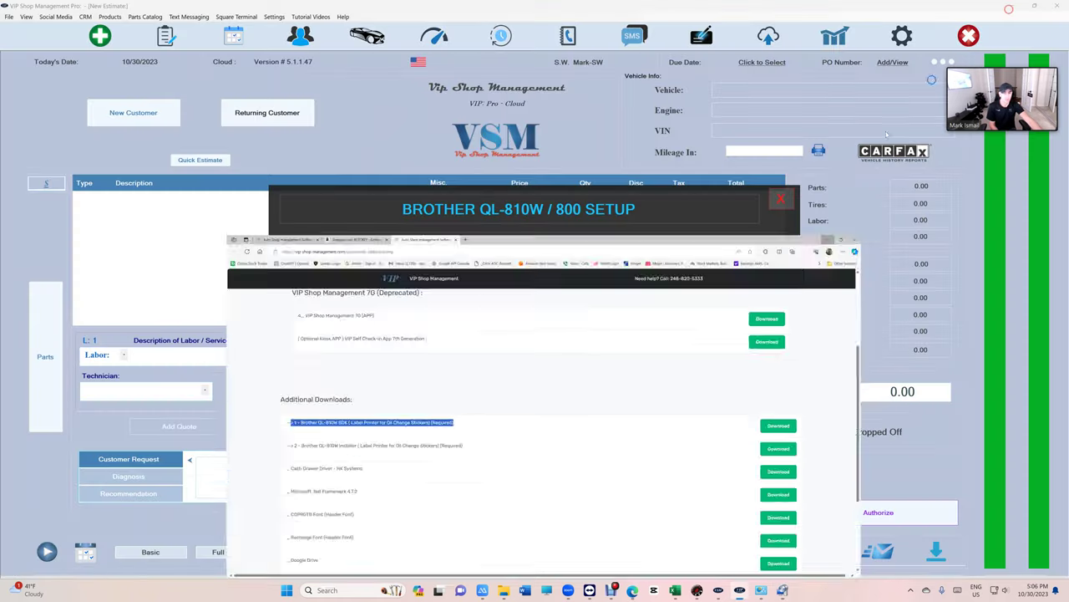
left_click(781, 590)
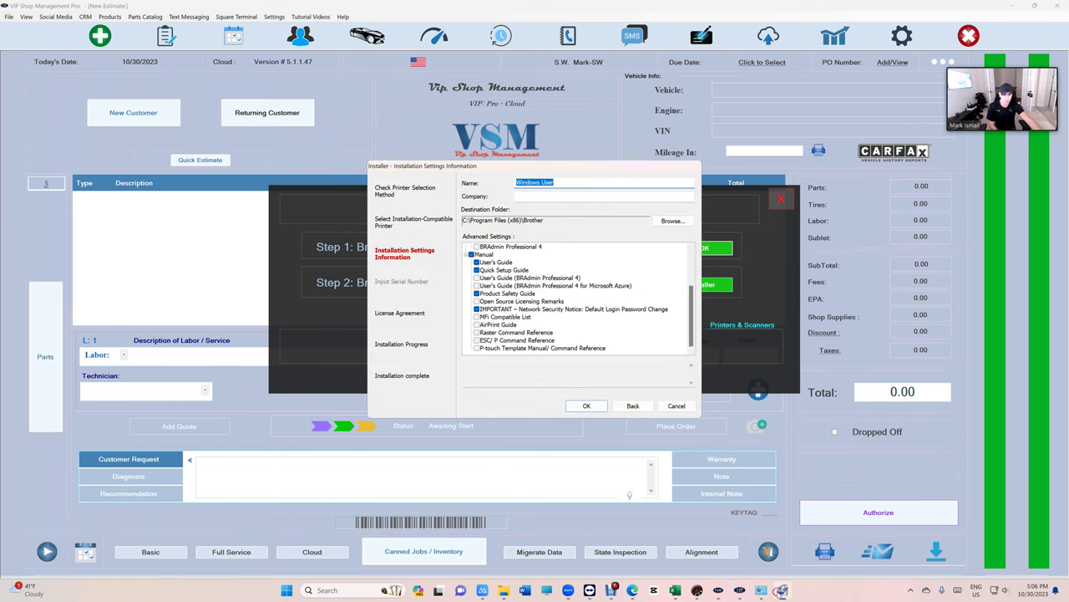
scroll(540, 320, "up", 3)
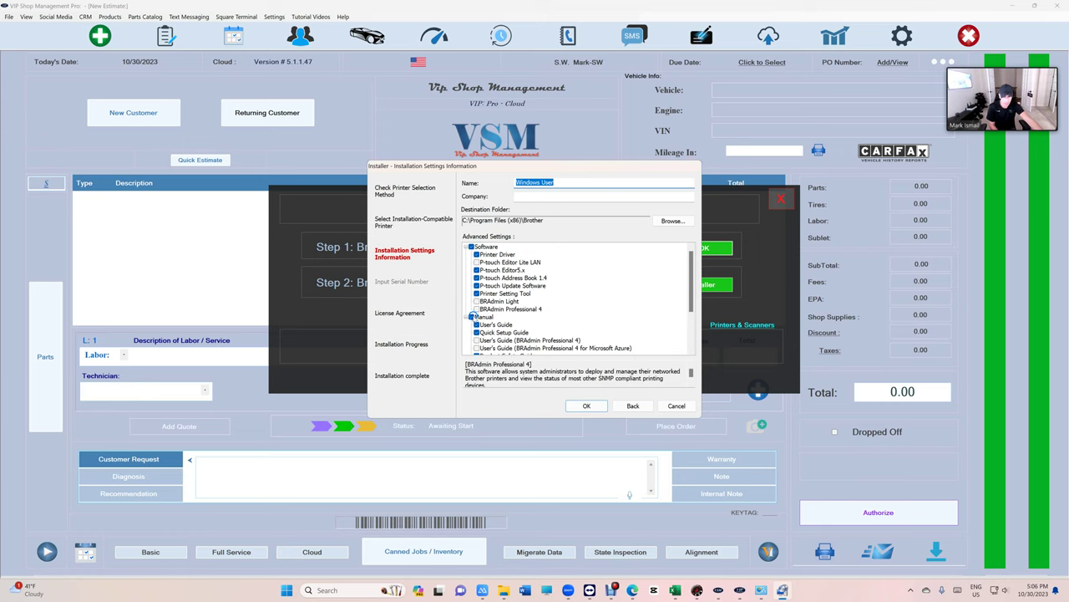
left_click(474, 317)
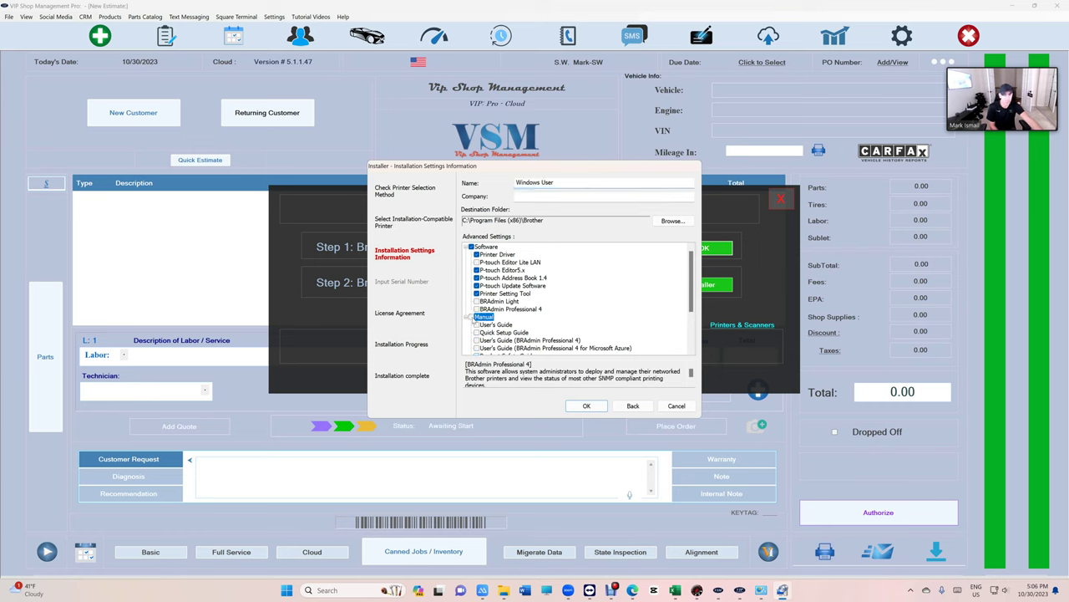
scroll(545, 308, "down", 3)
scroll(545, 308, "down", 1)
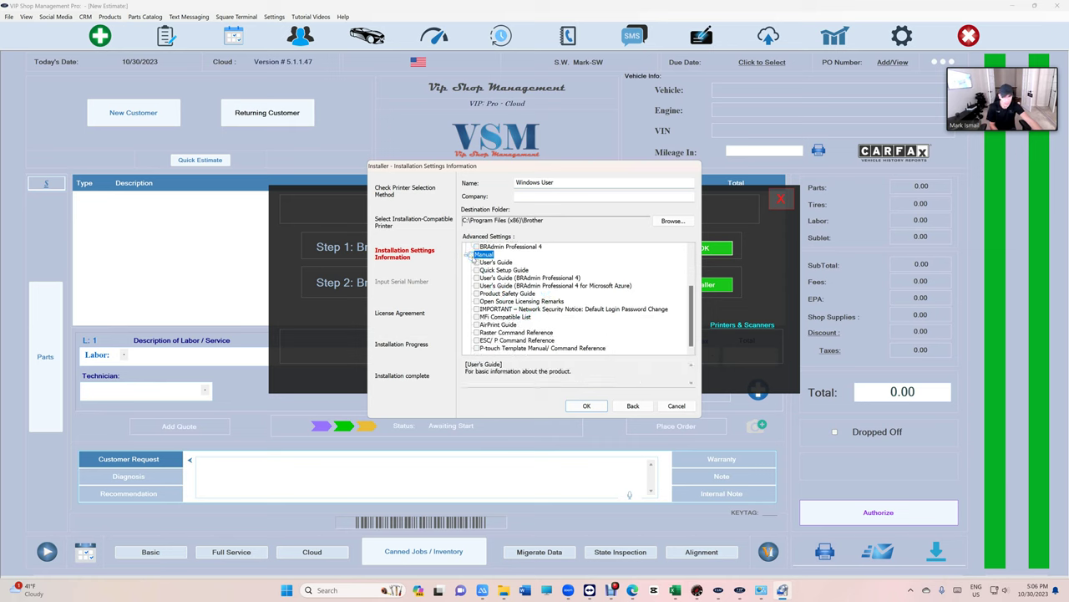
scroll(563, 262, "up", 3)
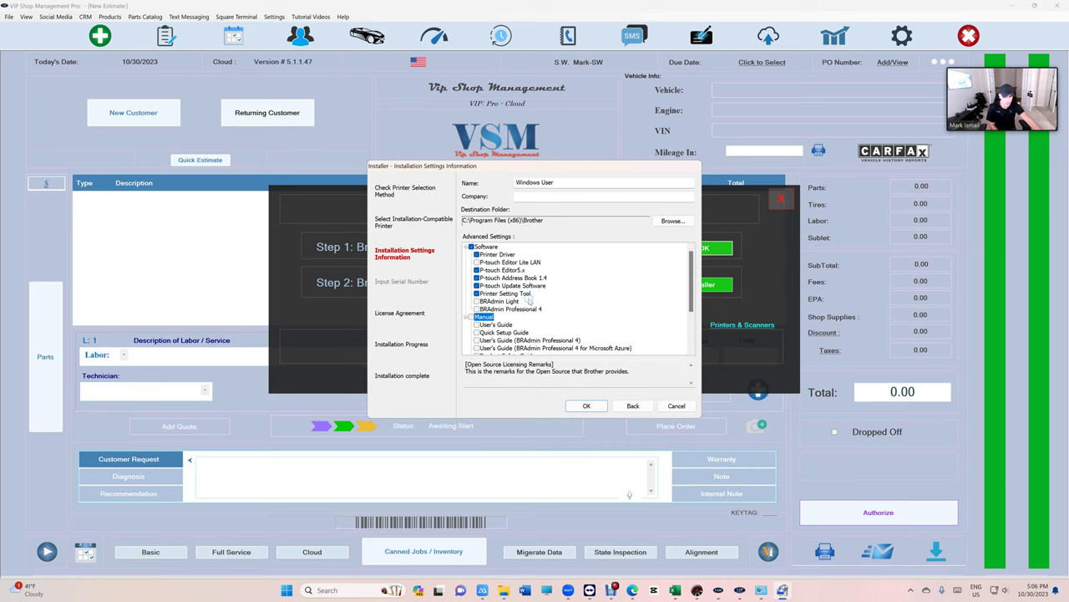
left_click(594, 406)
left_click(599, 408)
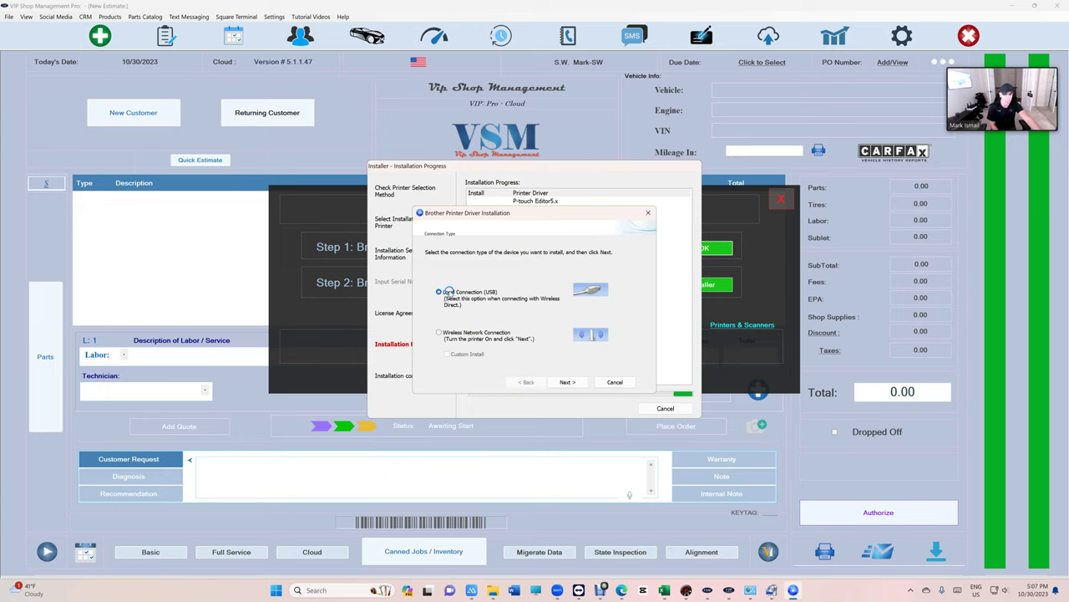
Install the Brother printer driver using Direct Connection (USB) and close its completion dialog
left_click(571, 382)
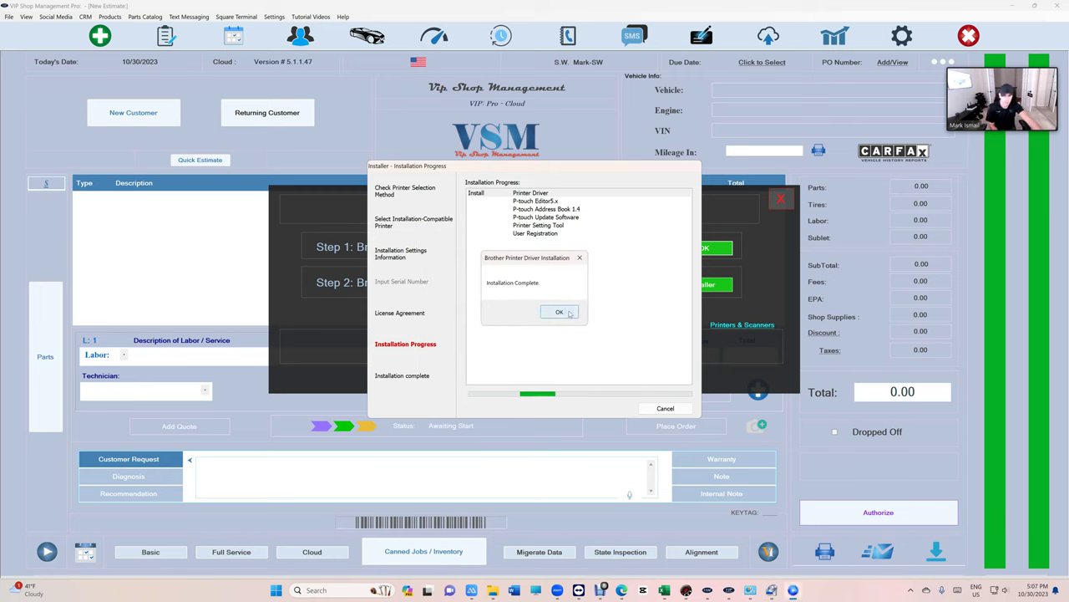
left_click(566, 312)
left_click(570, 380)
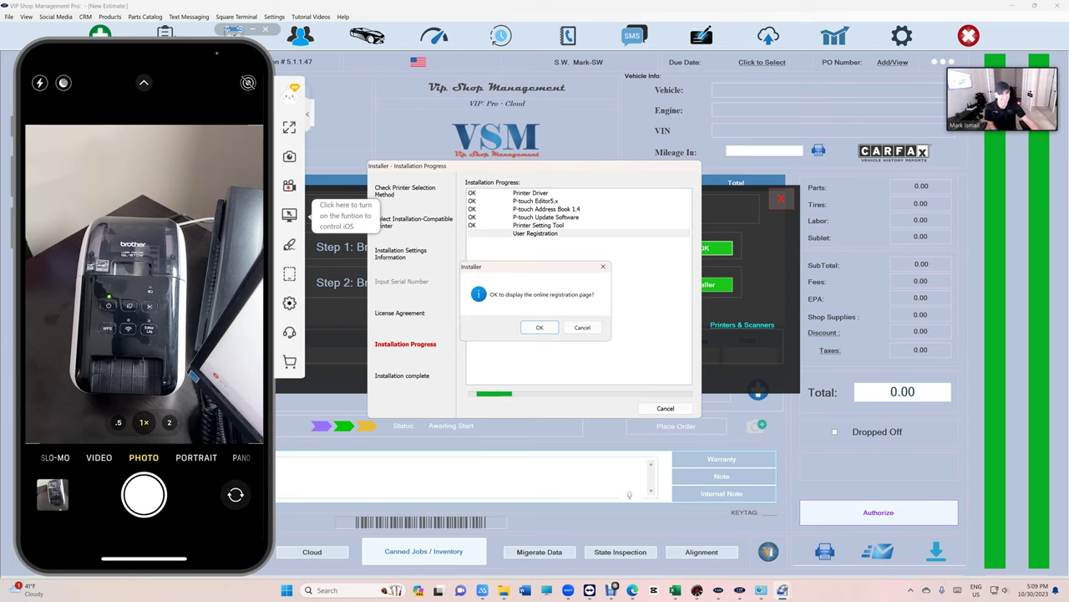
Allow the online registration page to open, finish the installer, and return to VIP Shop Management
left_click(539, 327)
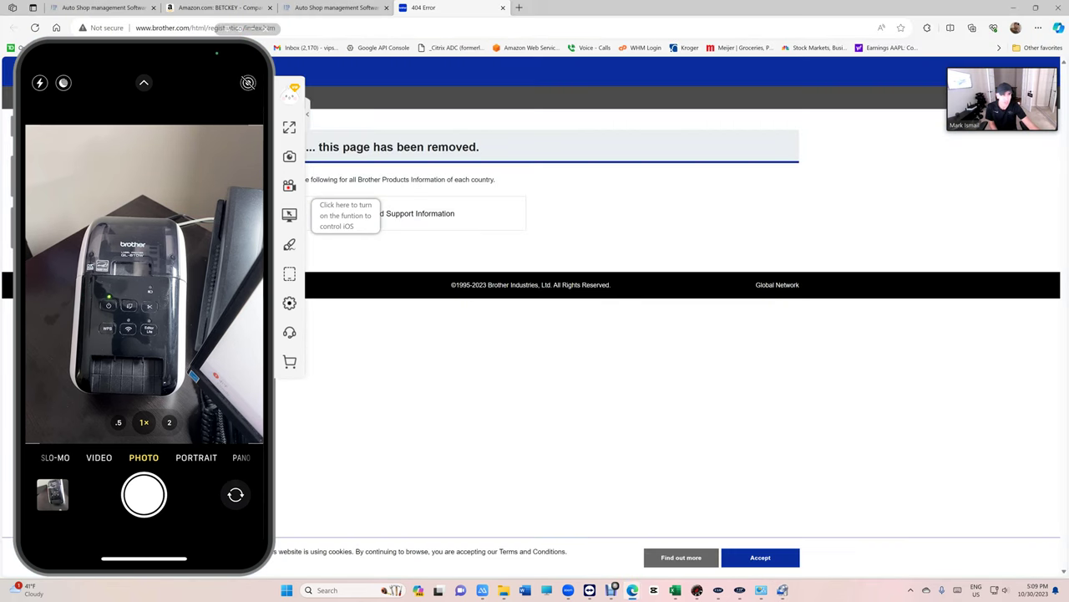
left_click(1015, 8)
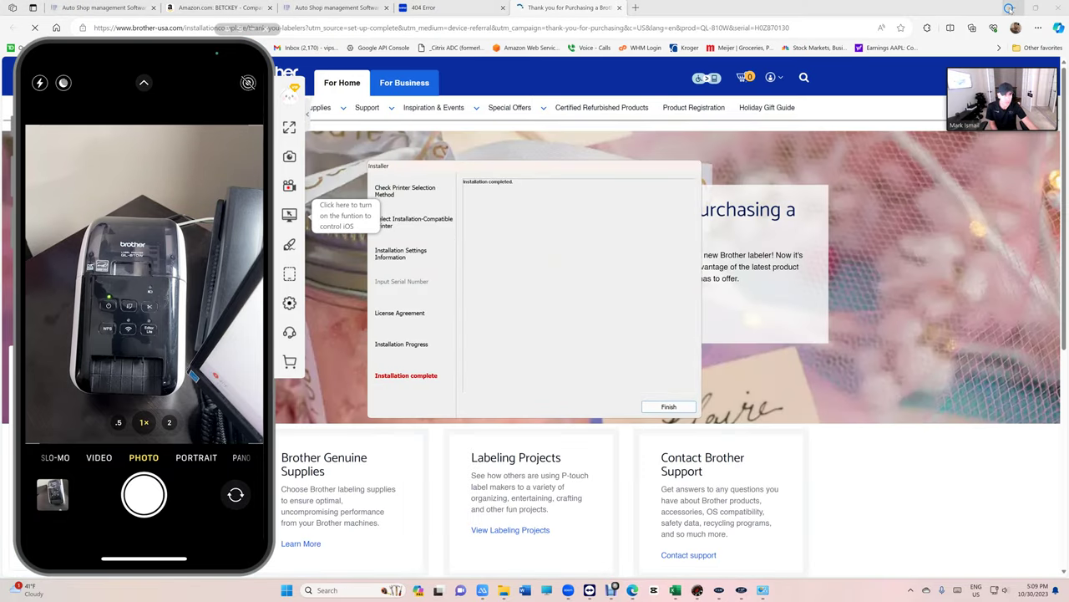
left_click(669, 407)
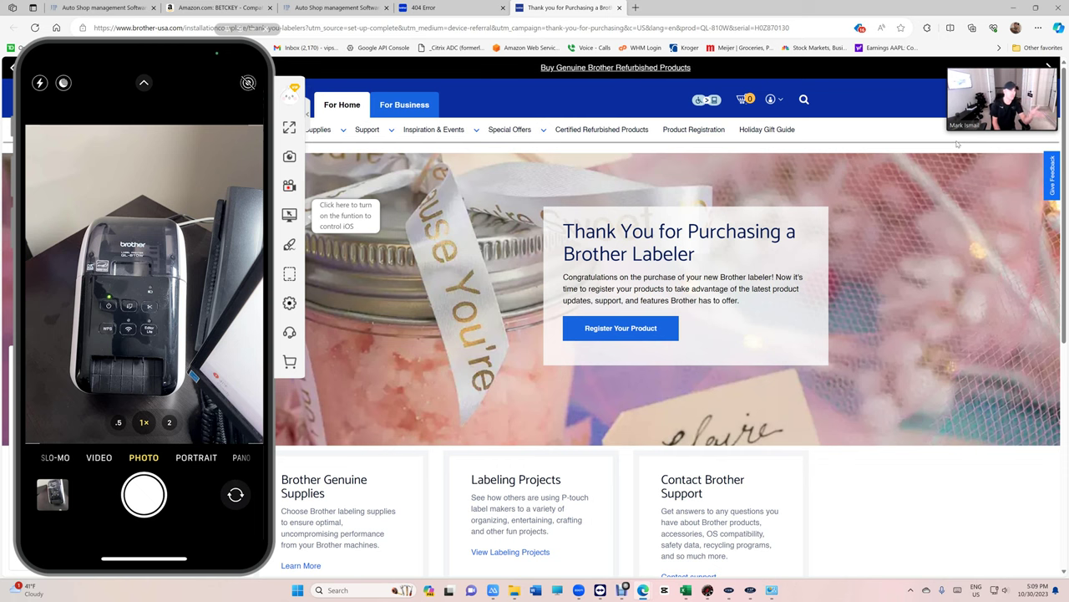
left_click(1012, 9)
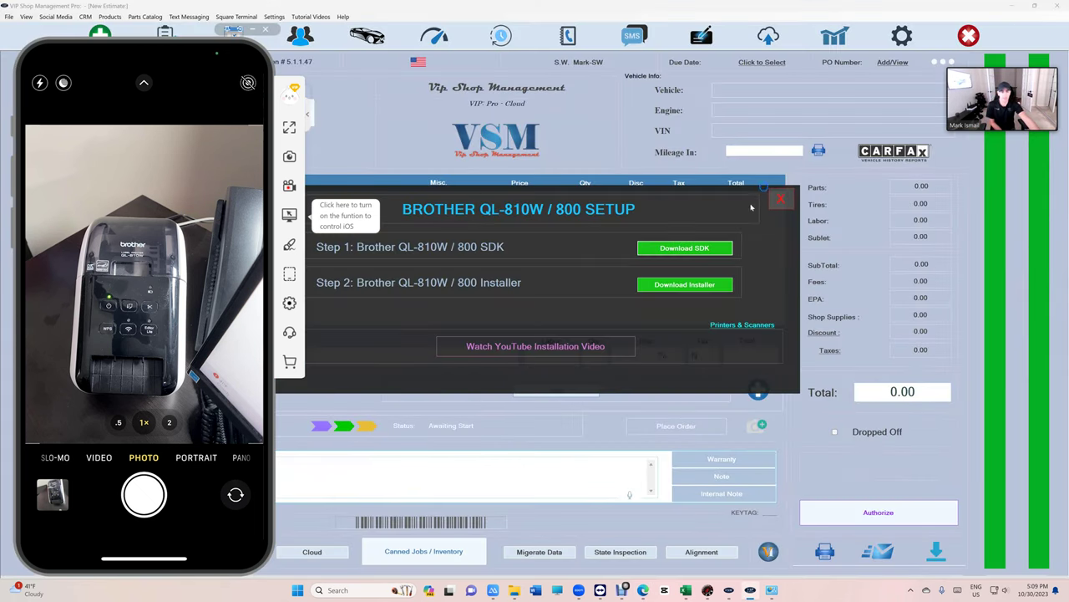
Close the Brother QL-810W / 800 setup window and open the saved estimate for the 2011 Land Rover Range Rover Sport HSE
left_click(780, 199)
left_click(166, 37)
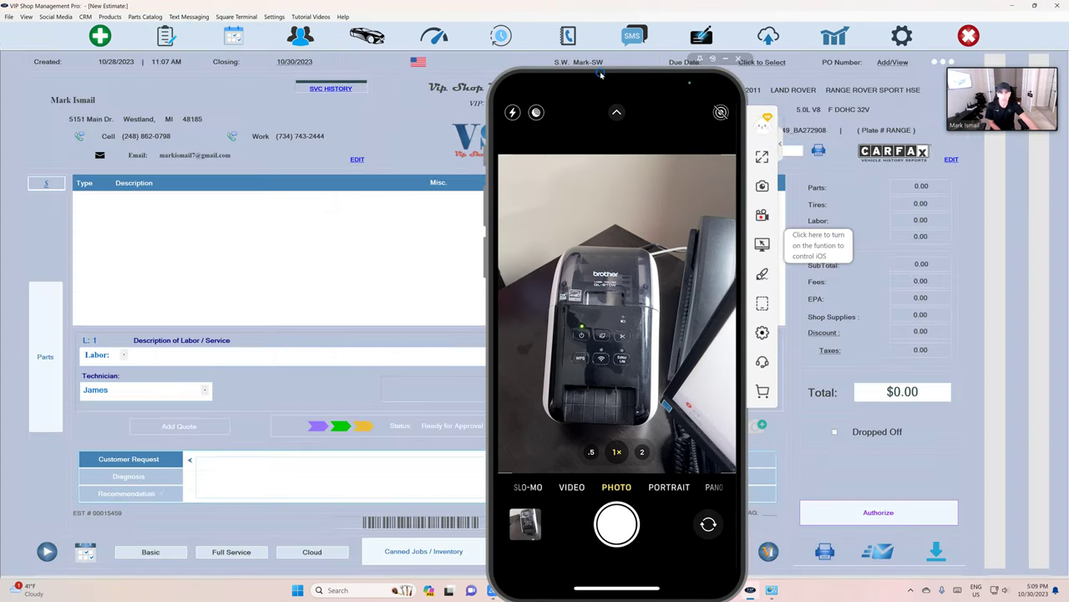
left_click_drag(591, 87, 221, 61)
Print the vehicle's oil change sticker with the roll type Black Label 1.1 x 3.5 DK-2211
left_click(823, 151)
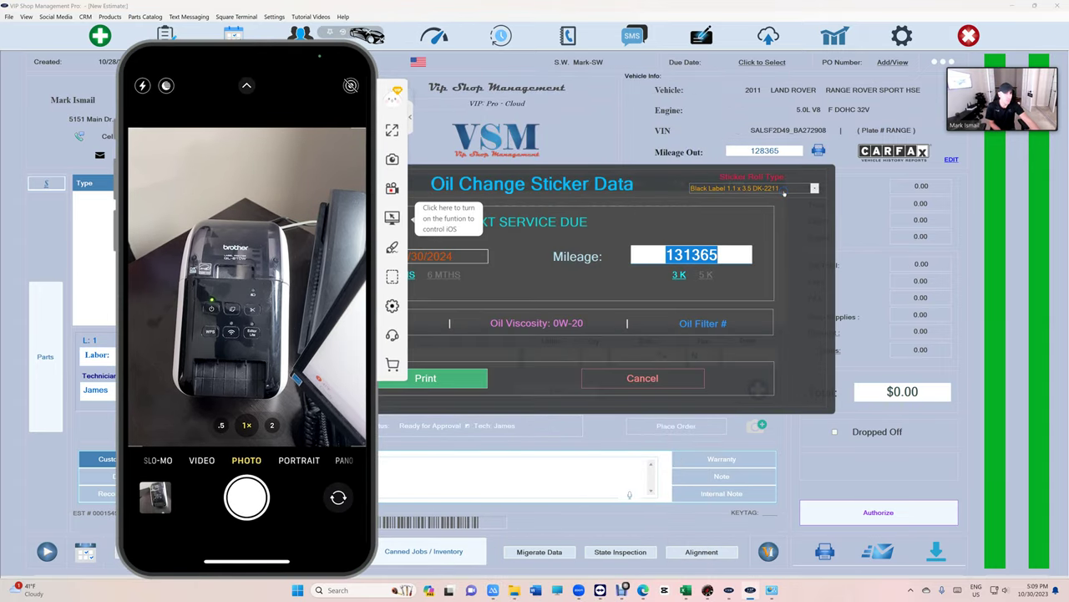
left_click(786, 190)
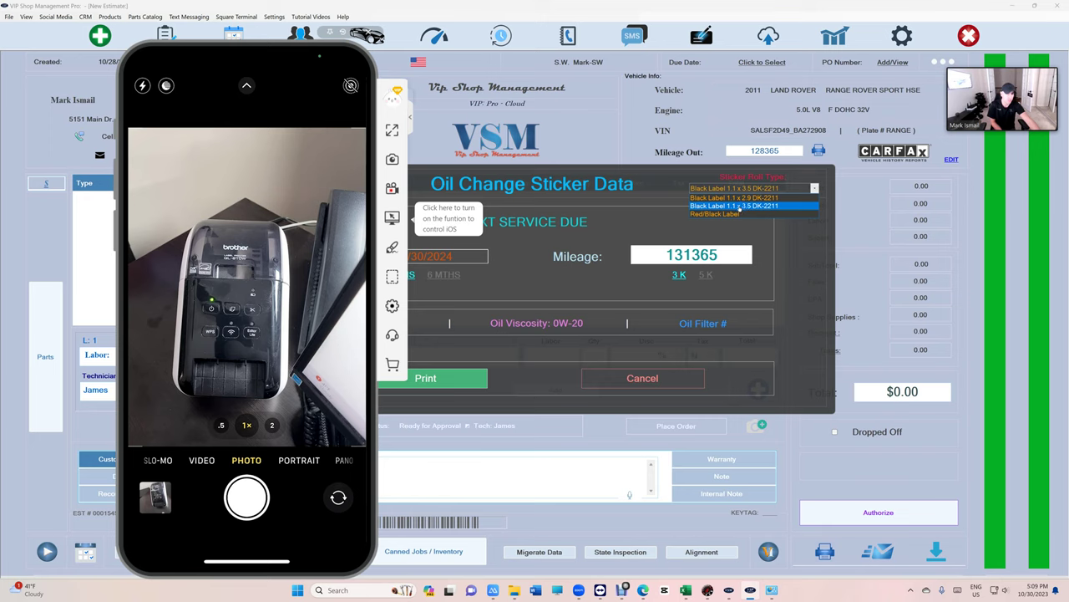
left_click(754, 207)
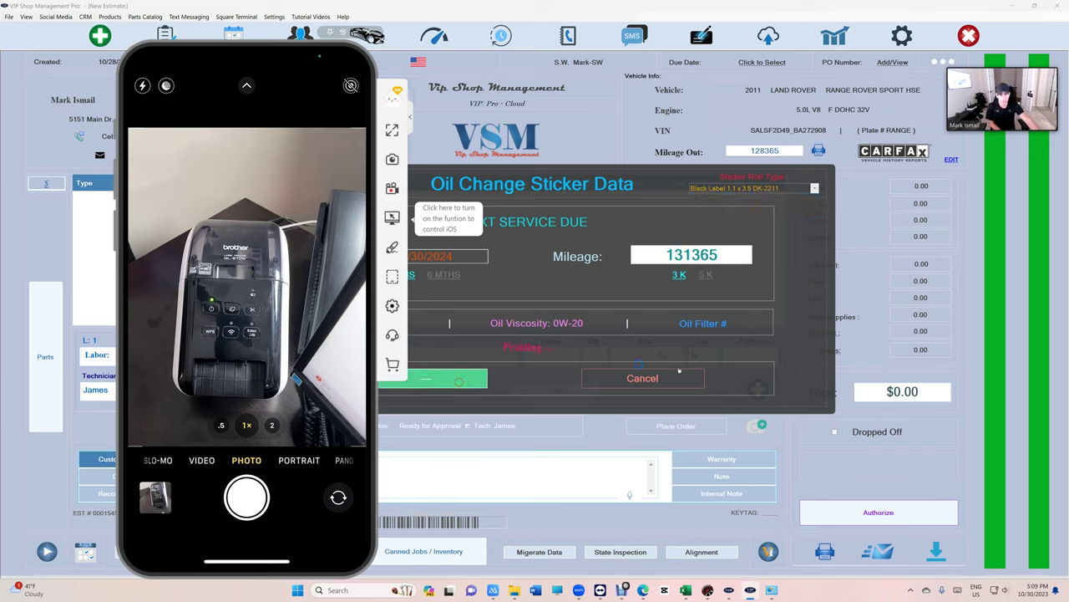